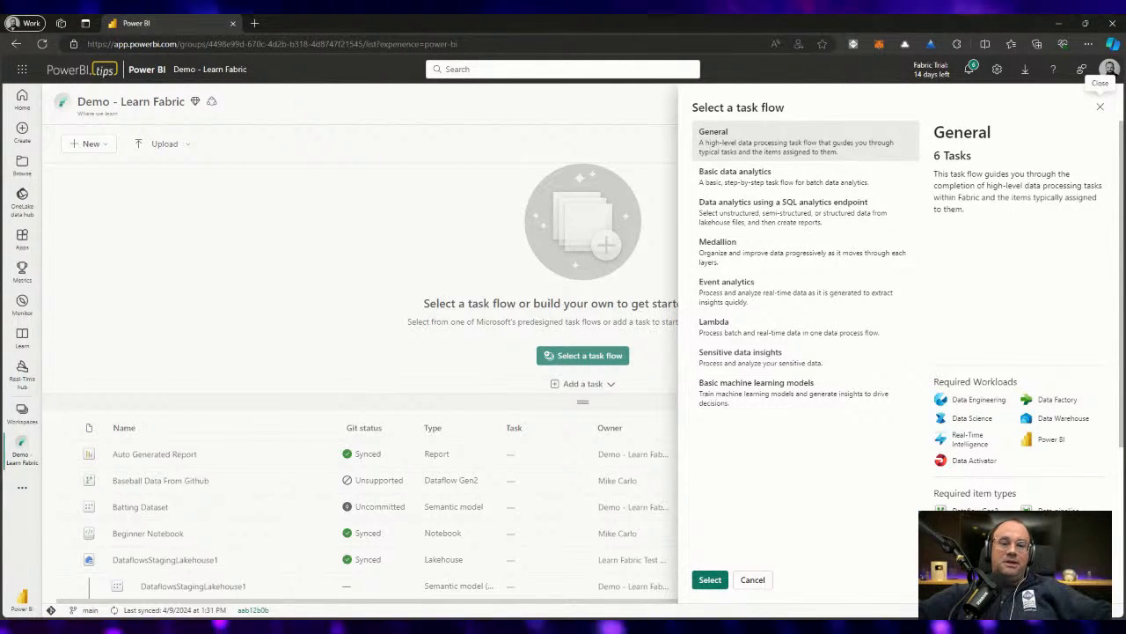
- Dismiss the predesigned task flows and start a custom flow with a Get data task placed in the canvas's upper-left area
click(752, 578)
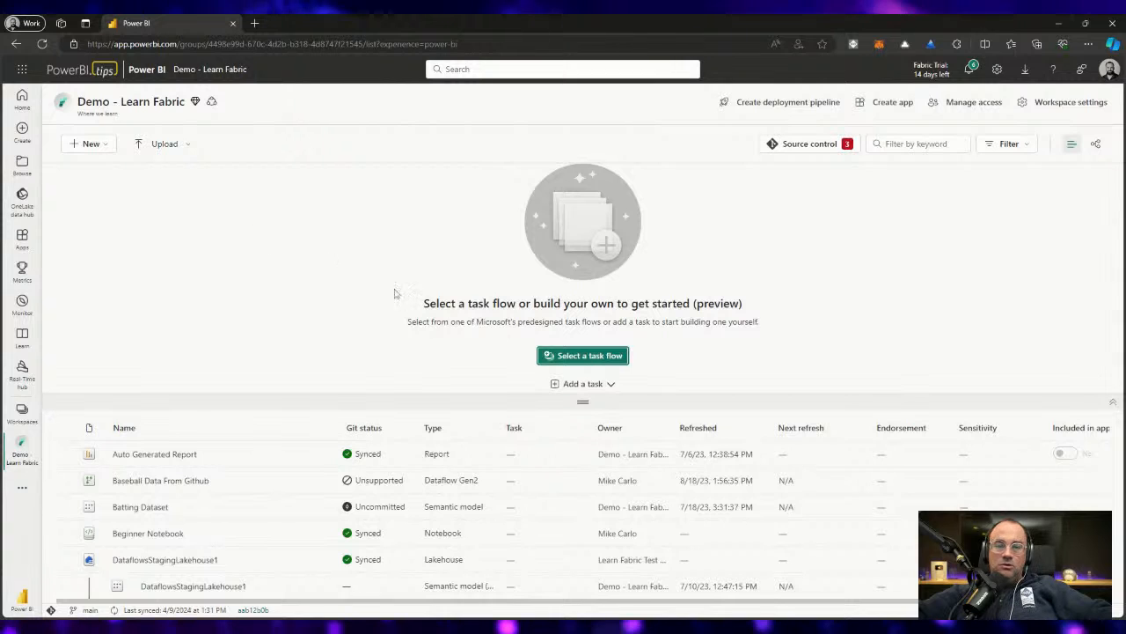
click(603, 386)
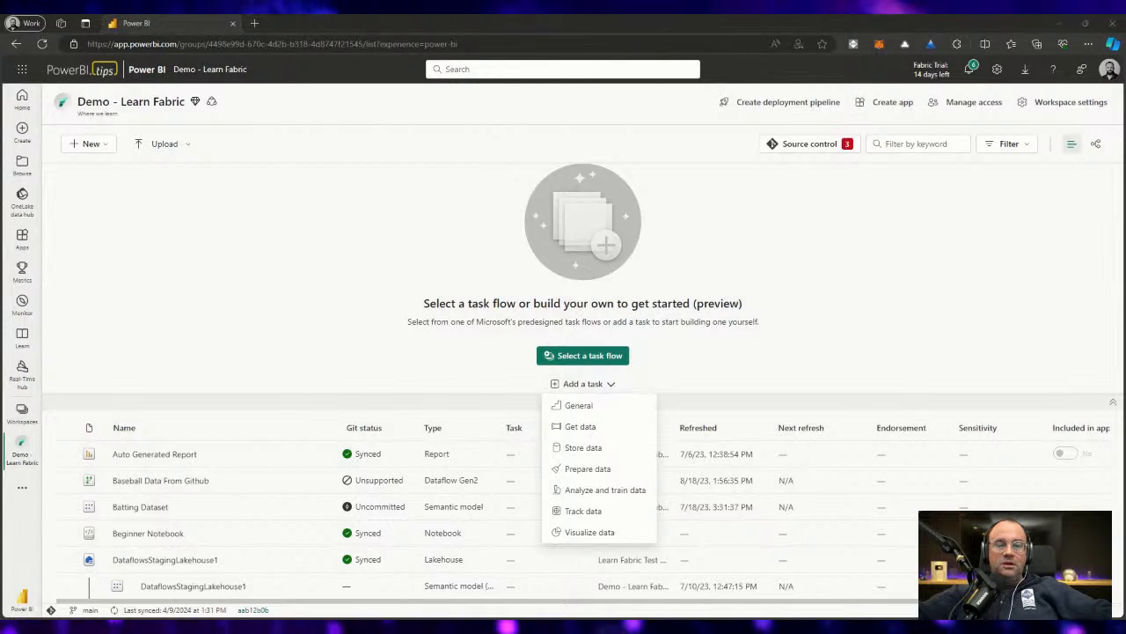
click(583, 426)
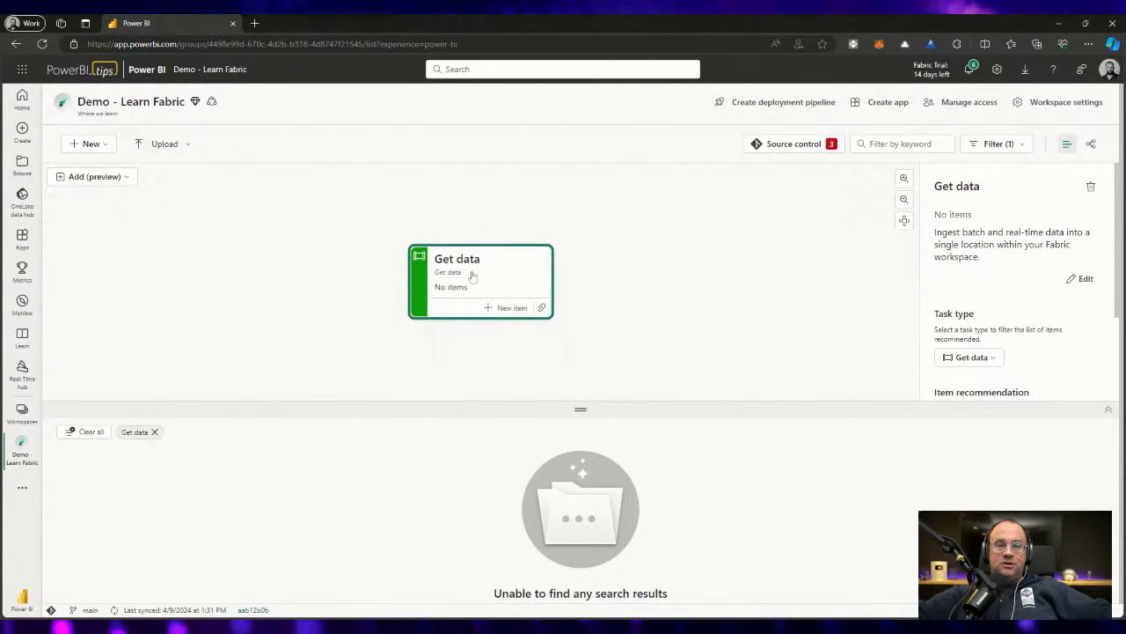
drag(473, 277, 340, 256)
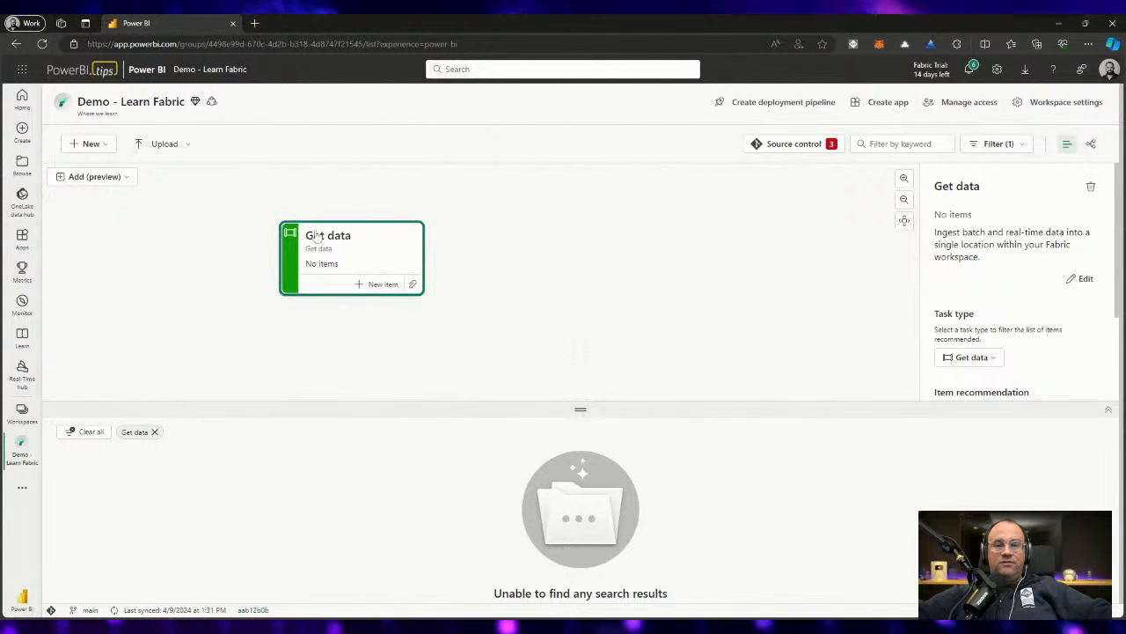
- Assign the existing items Baseball Data From Github, Load Finacial Data From File and NYC_Taxi_Load to the Get data task
click(413, 286)
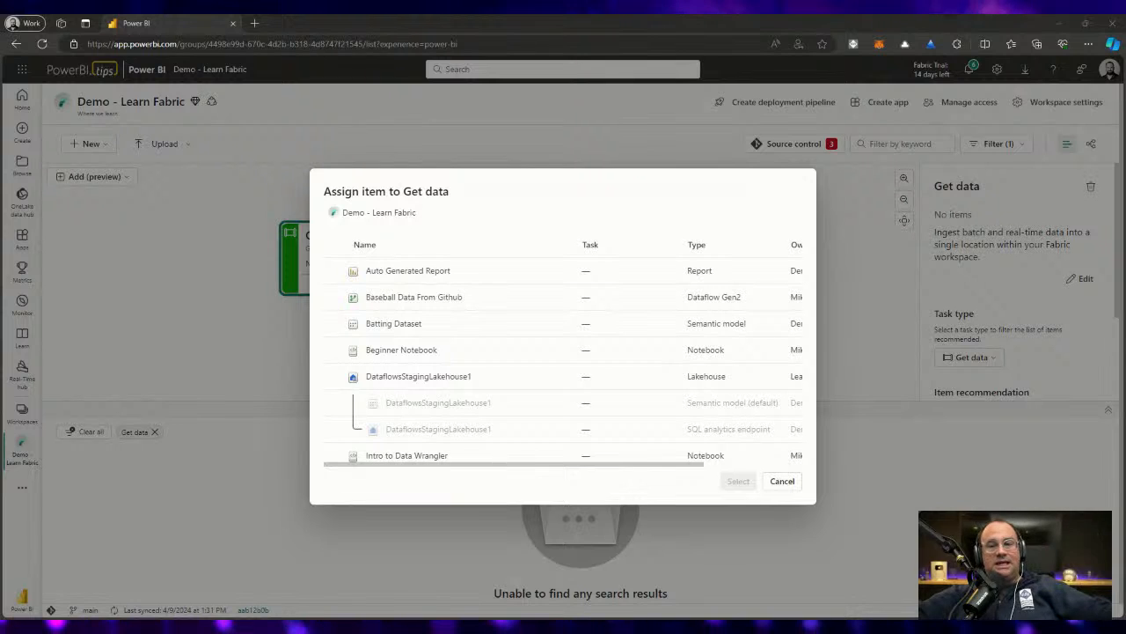
click(334, 298)
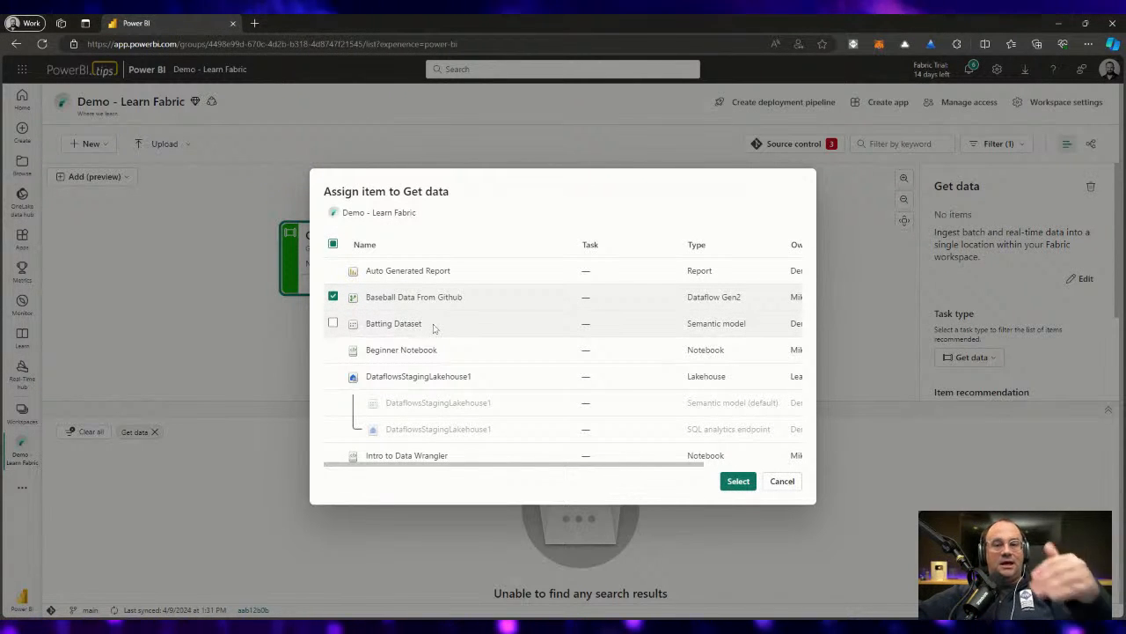
scroll(435, 327, down, 5)
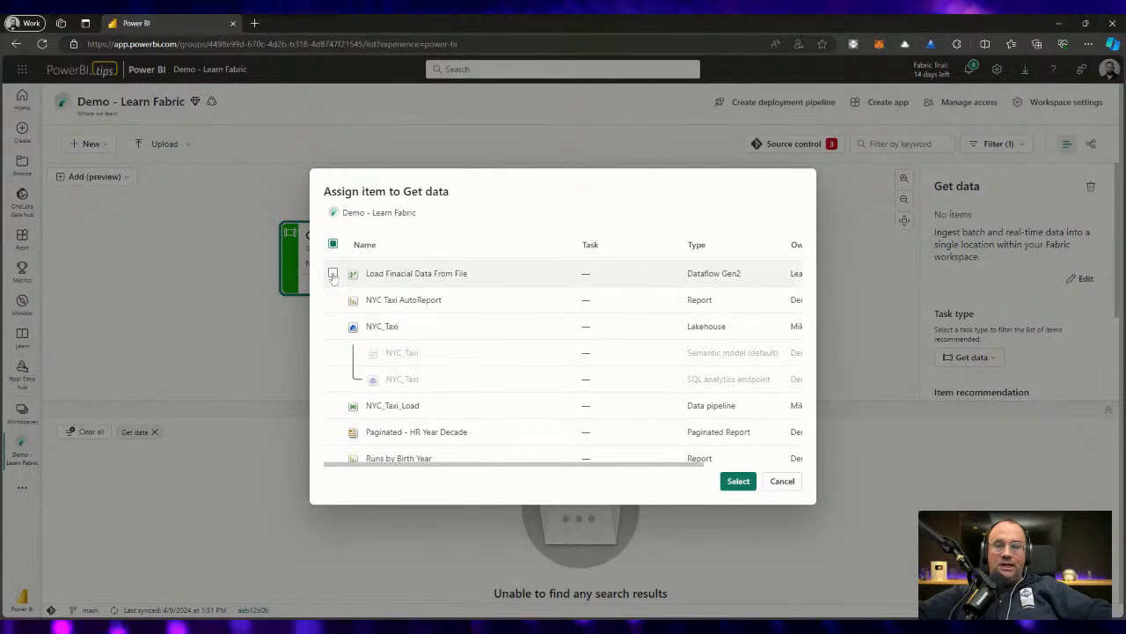
click(334, 272)
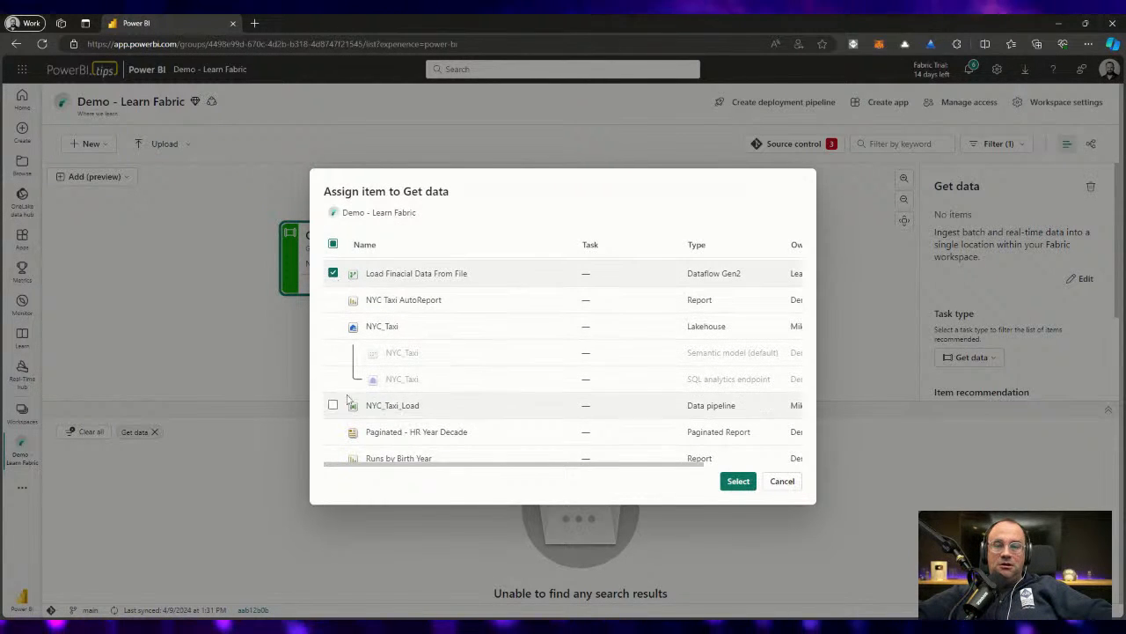
click(334, 405)
scroll(435, 392, down, 5)
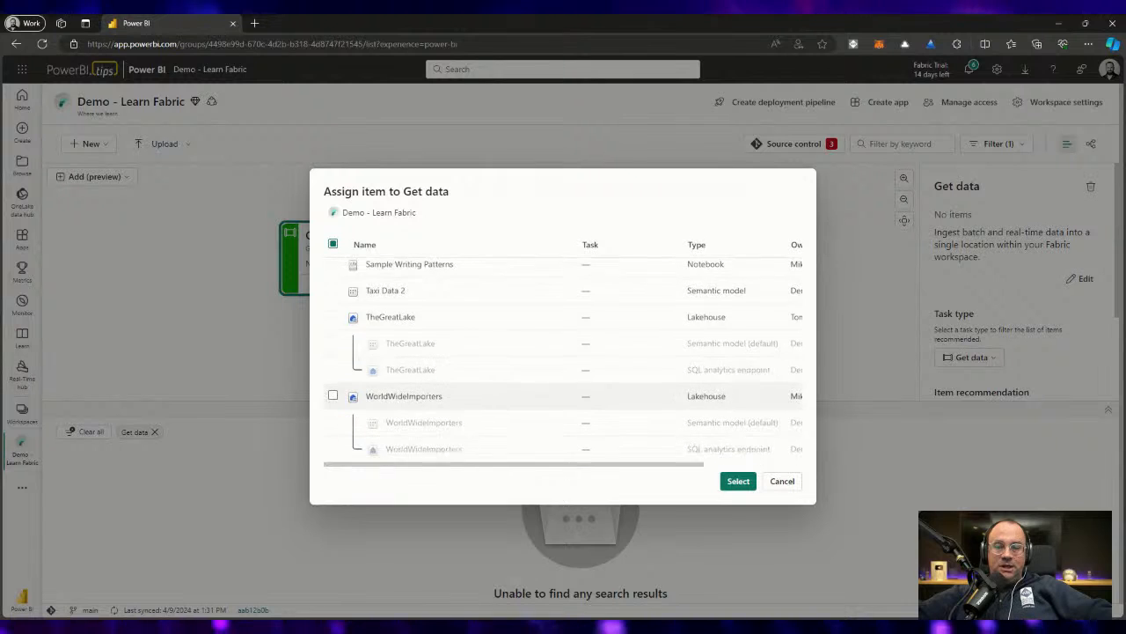
scroll(427, 391, up, 2)
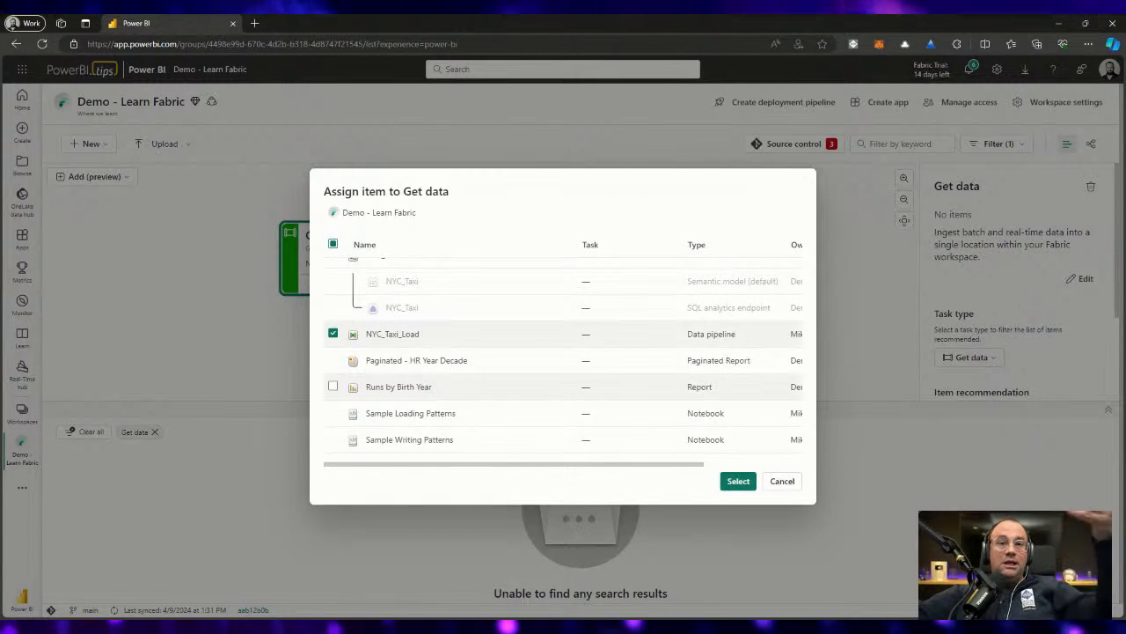
click(739, 482)
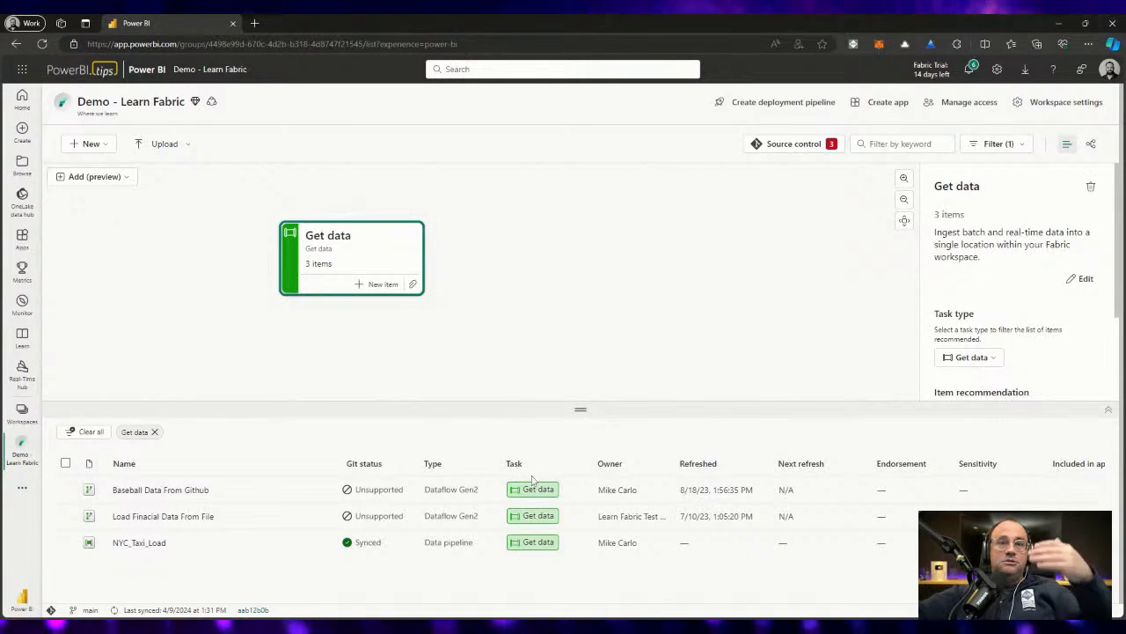
- Add a Store data task to the right of Get data, connect Get data to it, and space the two tasks out
click(95, 177)
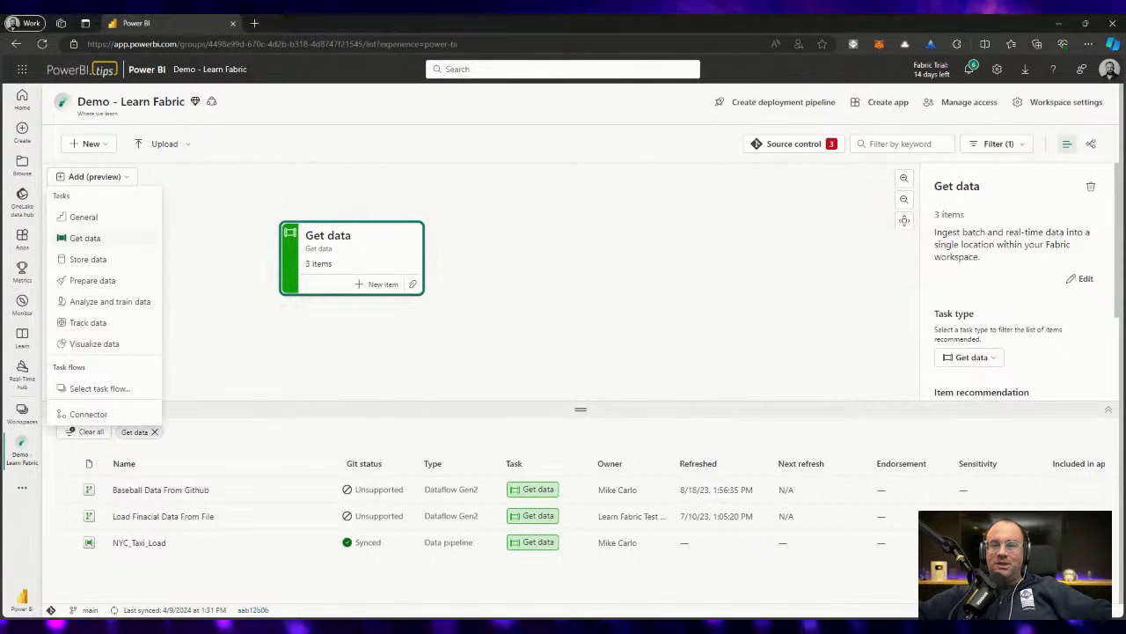
click(92, 259)
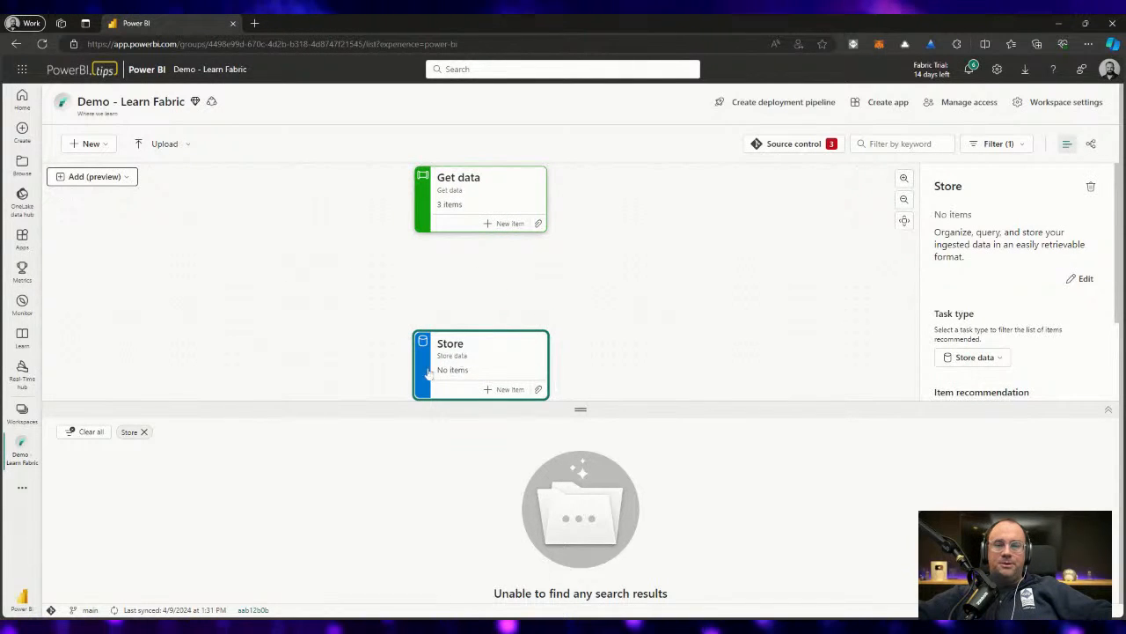
drag(428, 373, 583, 240)
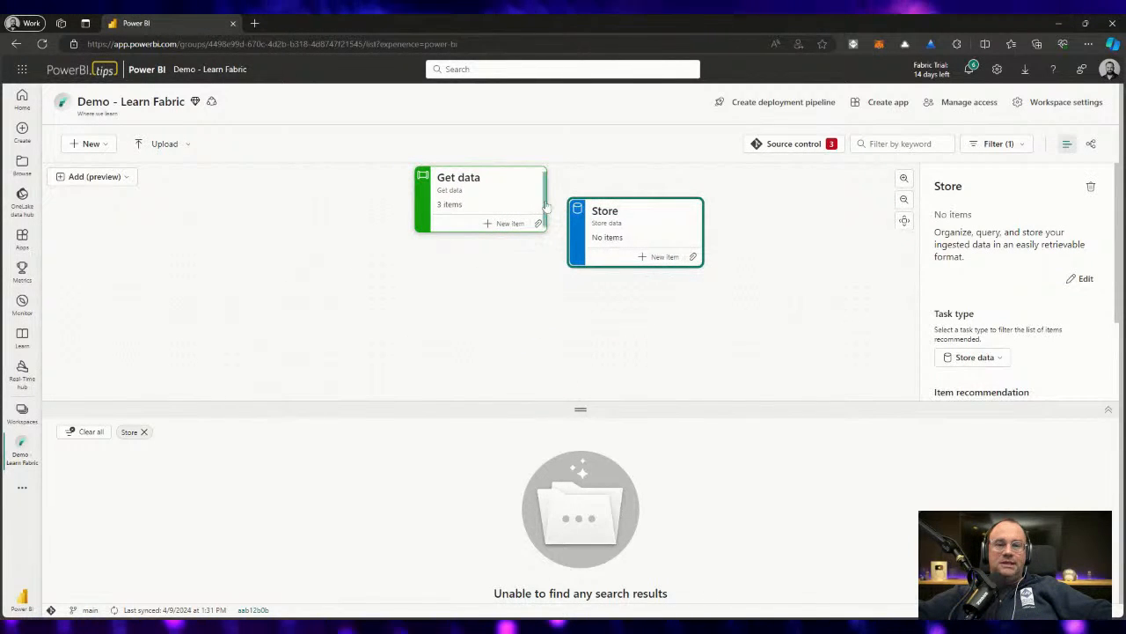
drag(546, 205, 578, 236)
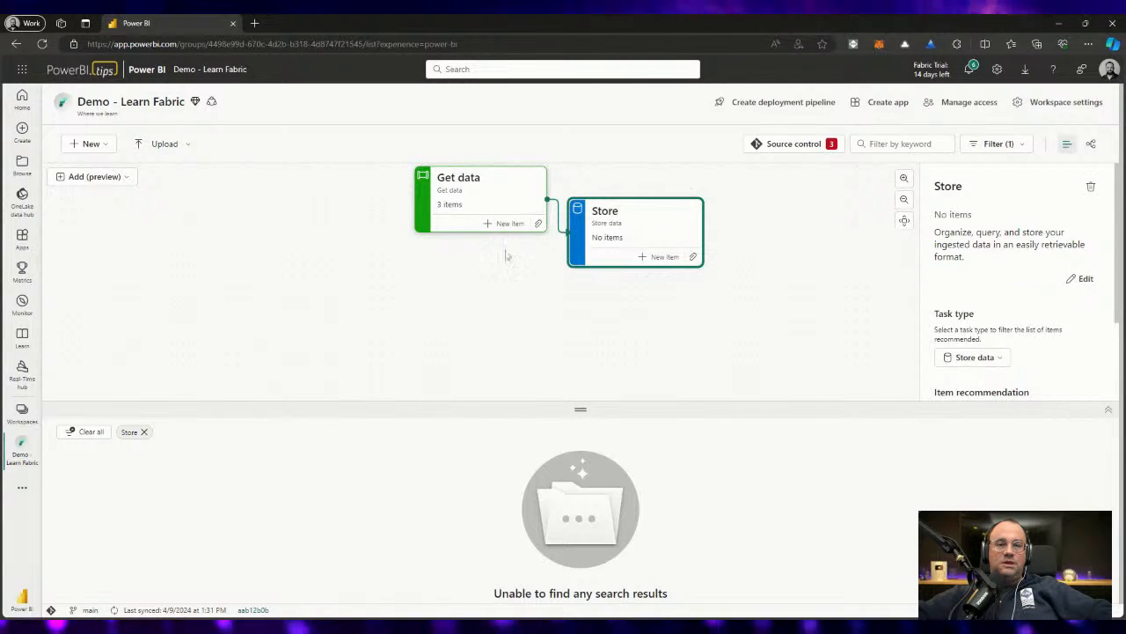
drag(473, 193, 408, 216)
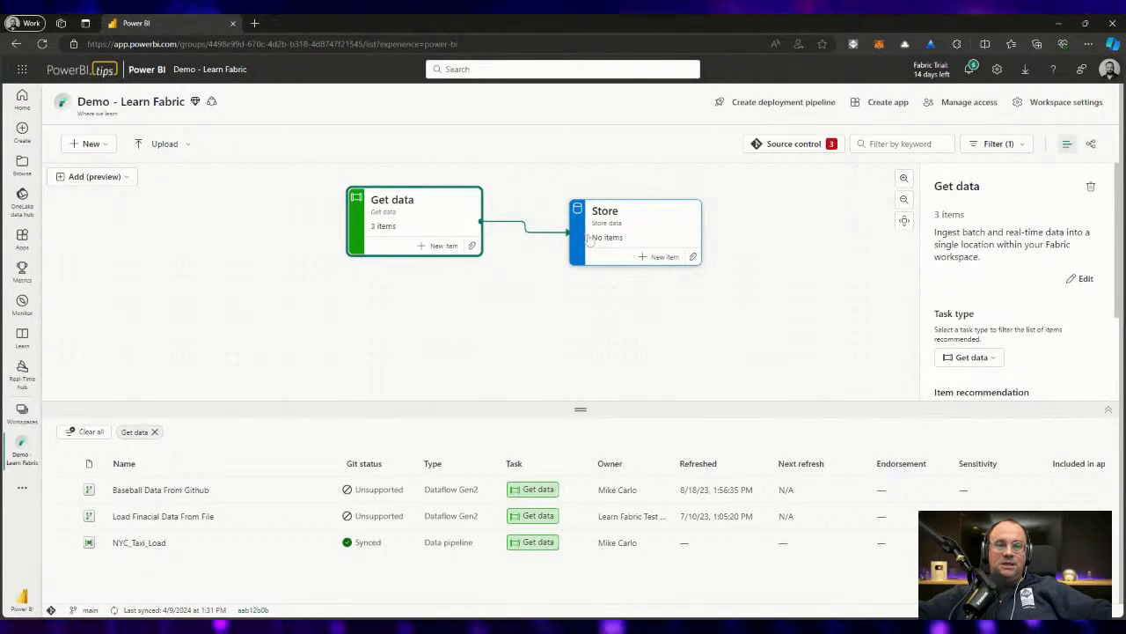
drag(588, 237, 553, 248)
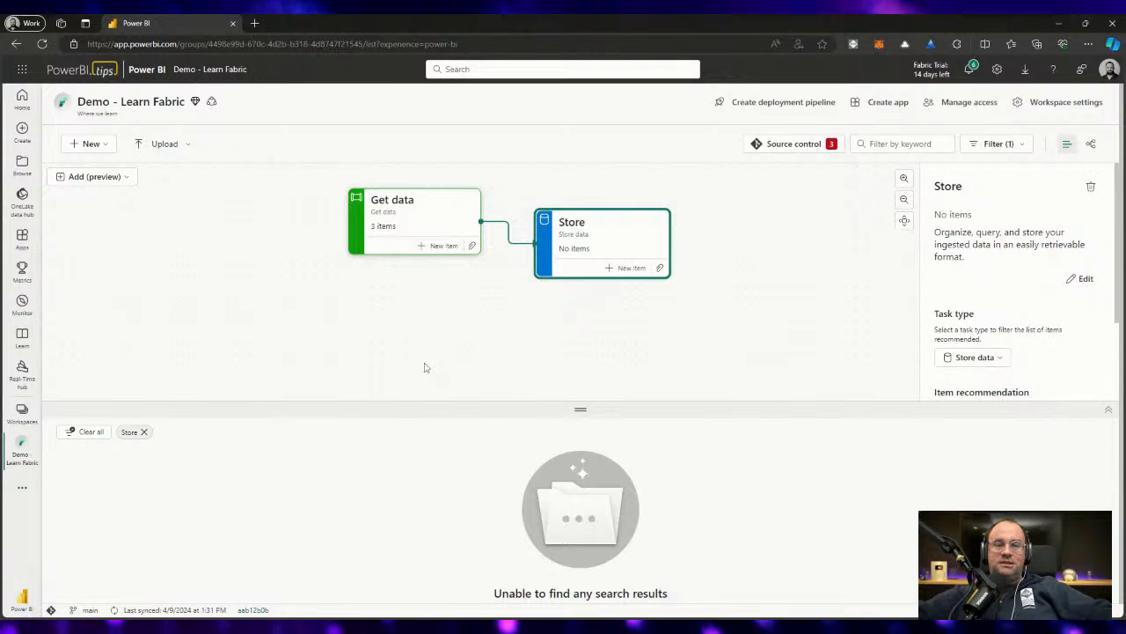
- Assign the lakehouses DataflowsStagingLakehouse1, NYC_Taxi, TheGreatLake and WorldWideImporters to the Store task
click(660, 269)
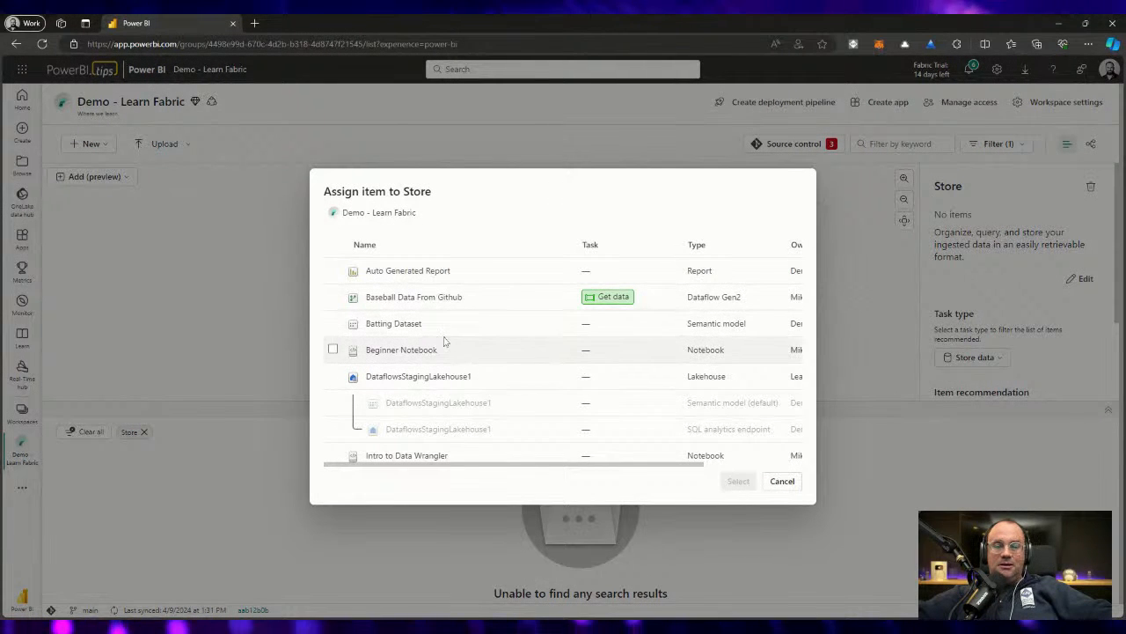
scroll(423, 352, down, 2)
scroll(414, 361, up, 3)
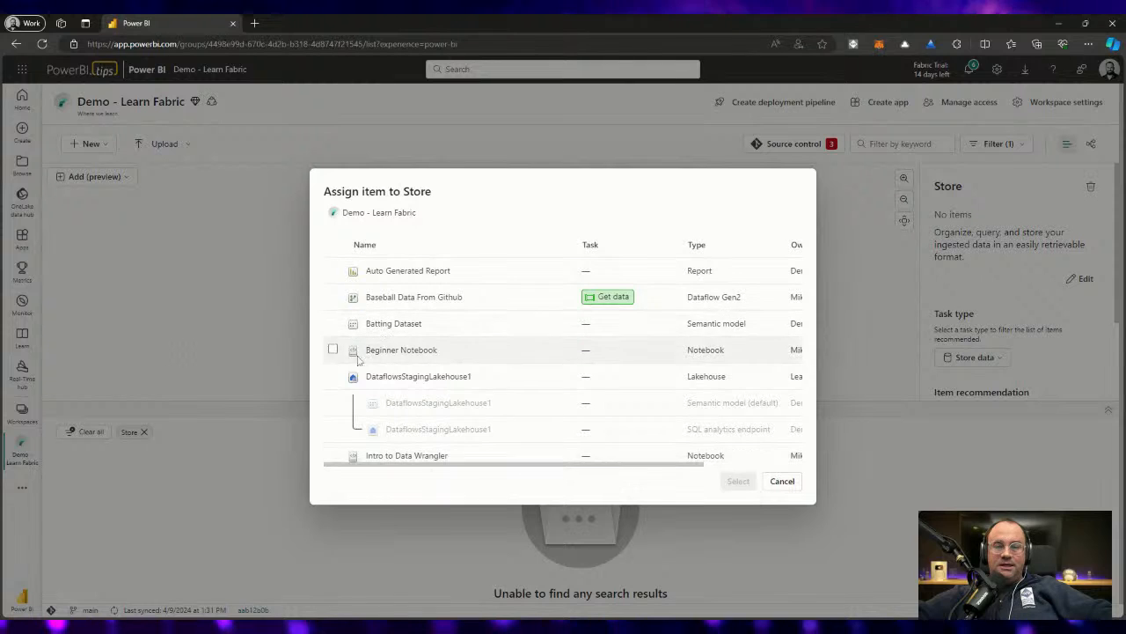
click(333, 376)
scroll(495, 340, down, 4)
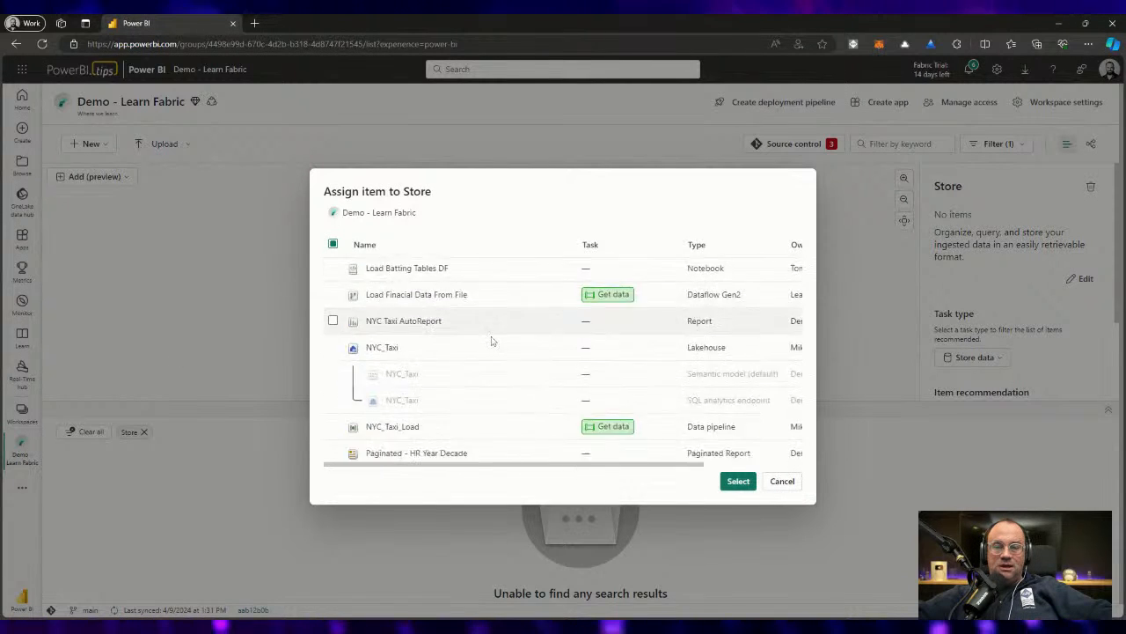
click(333, 326)
scroll(431, 338, down, 4)
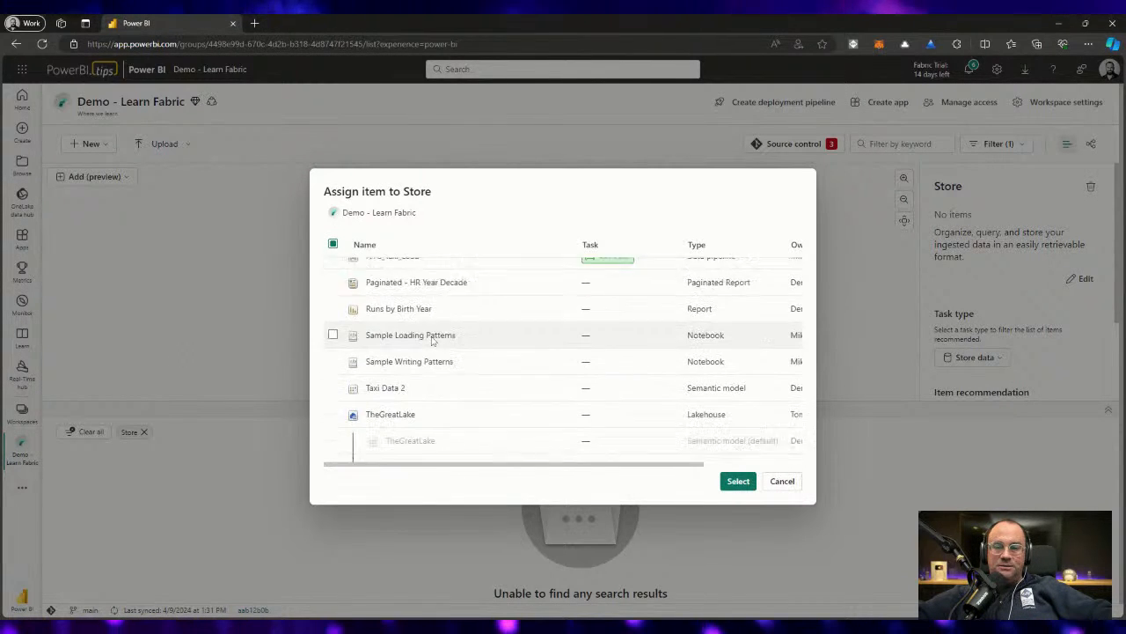
click(333, 387)
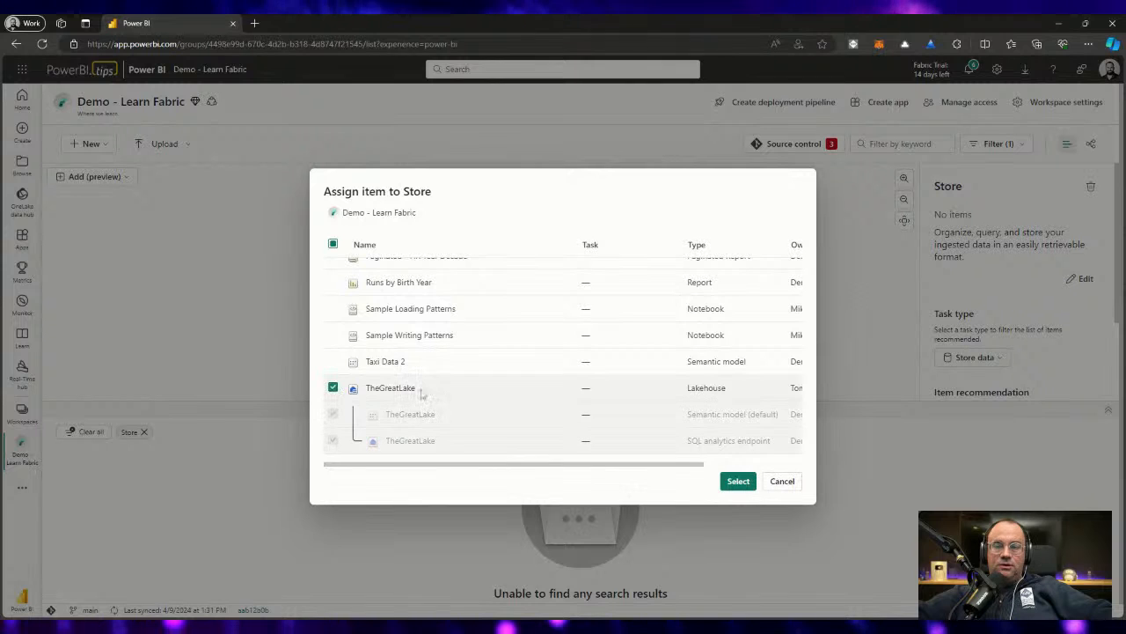
scroll(333, 388, down, 2)
click(333, 395)
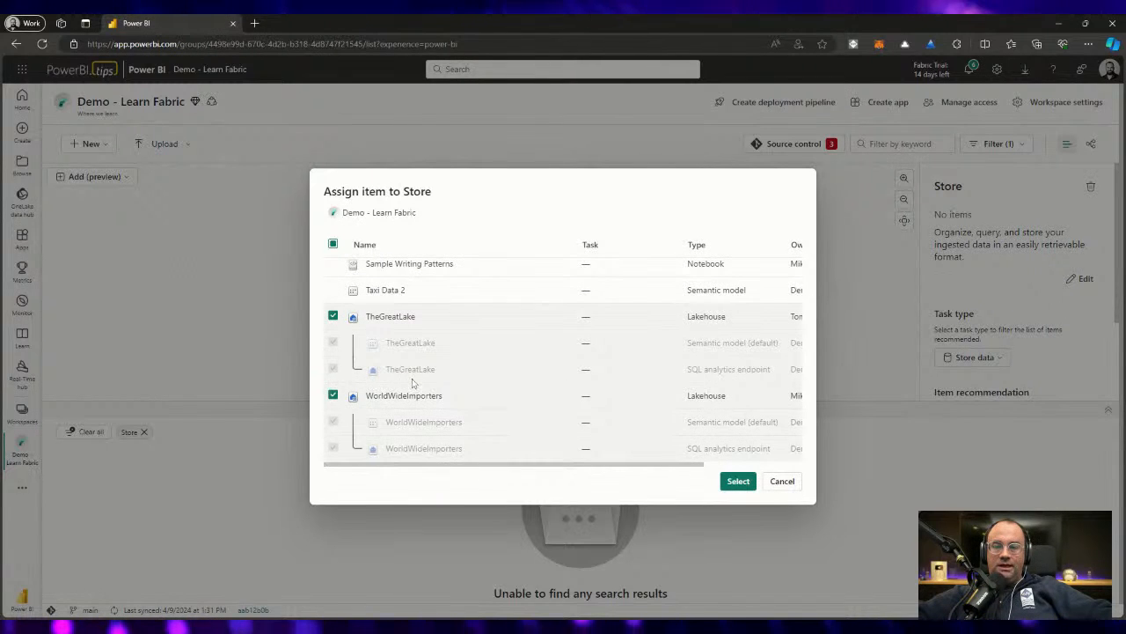
scroll(410, 380, up, 6)
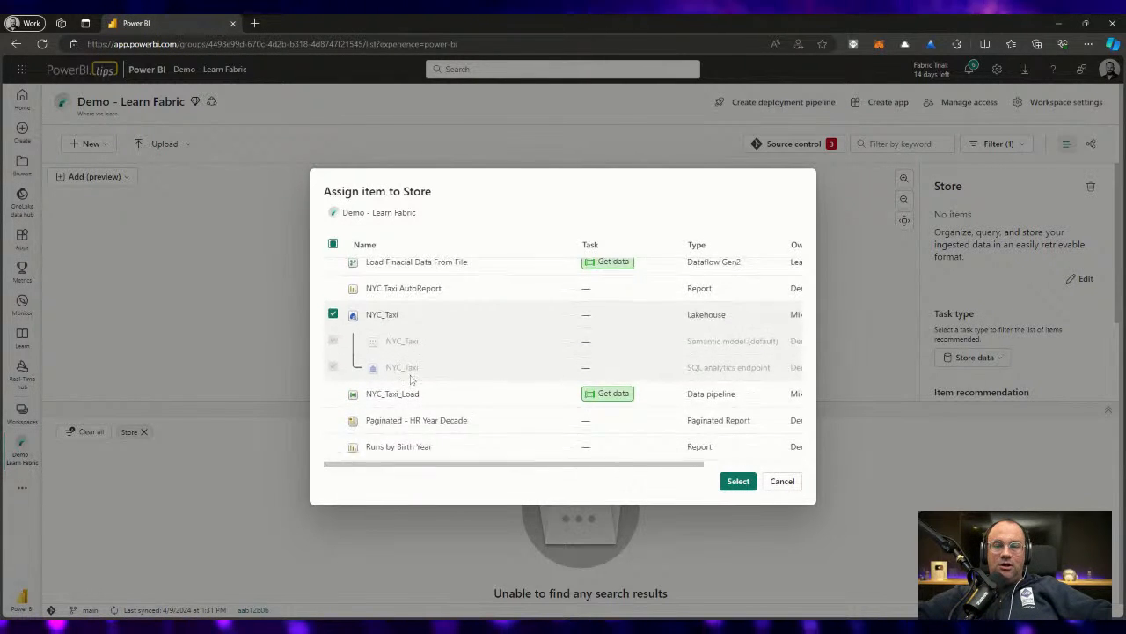
scroll(410, 379, up, 3)
click(738, 481)
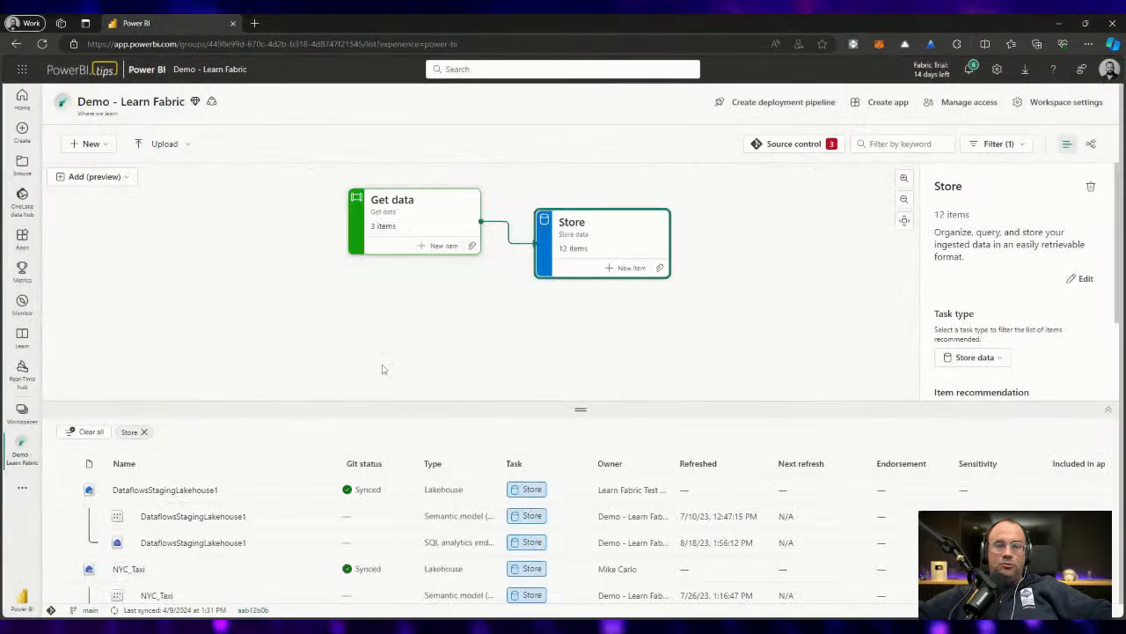
- Review the full workspace item list, then the items filtered by the Get data task and by the Store task
click(377, 363)
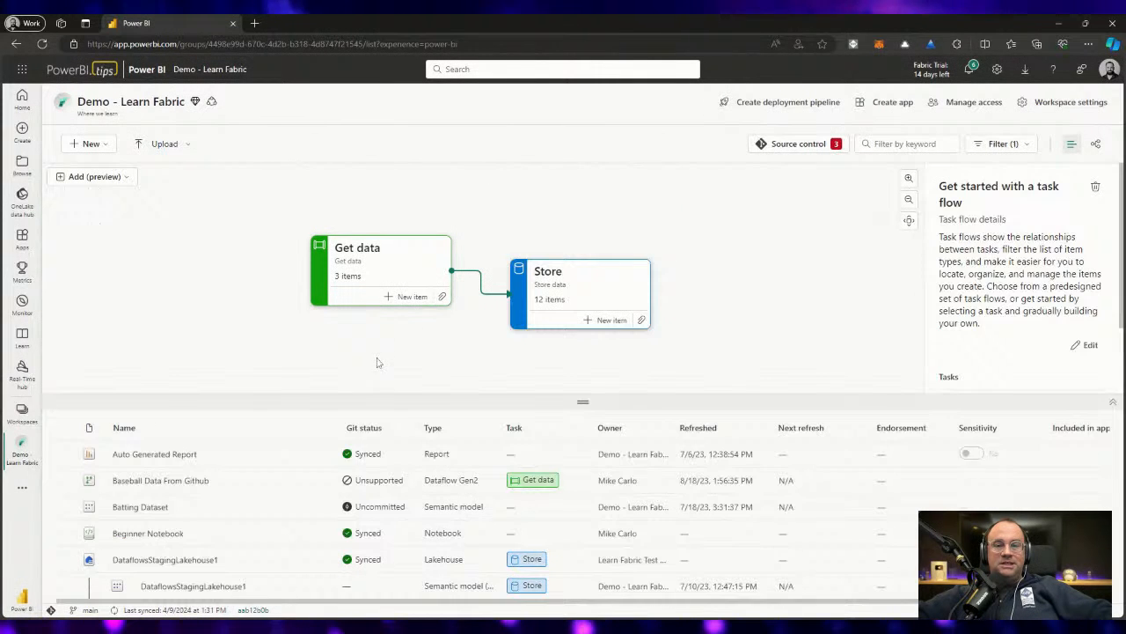
click(396, 268)
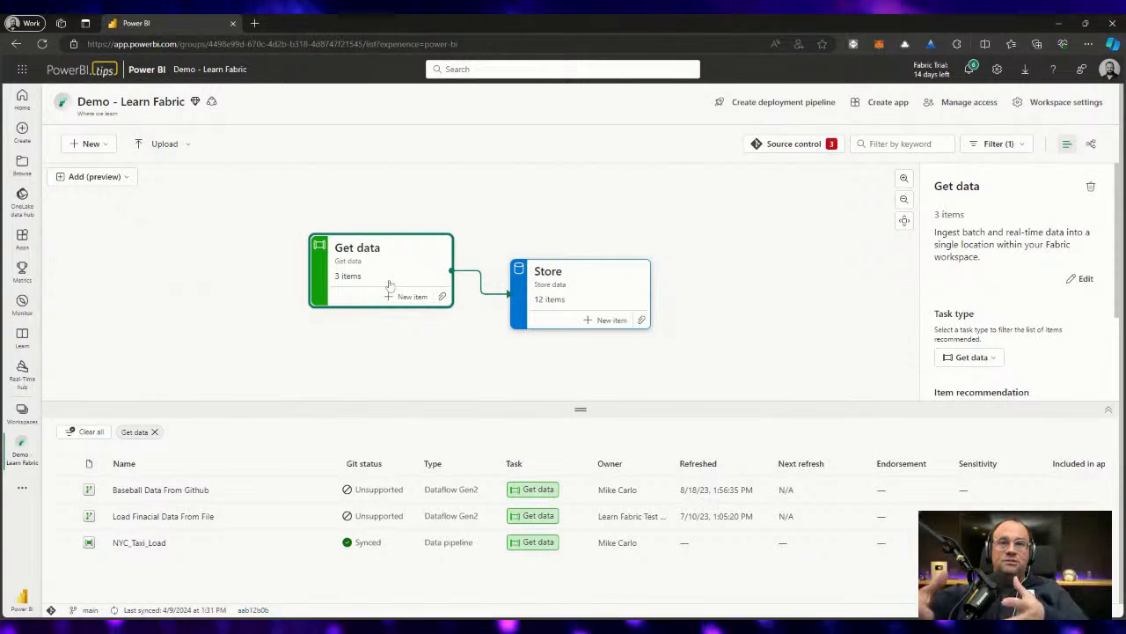
click(587, 293)
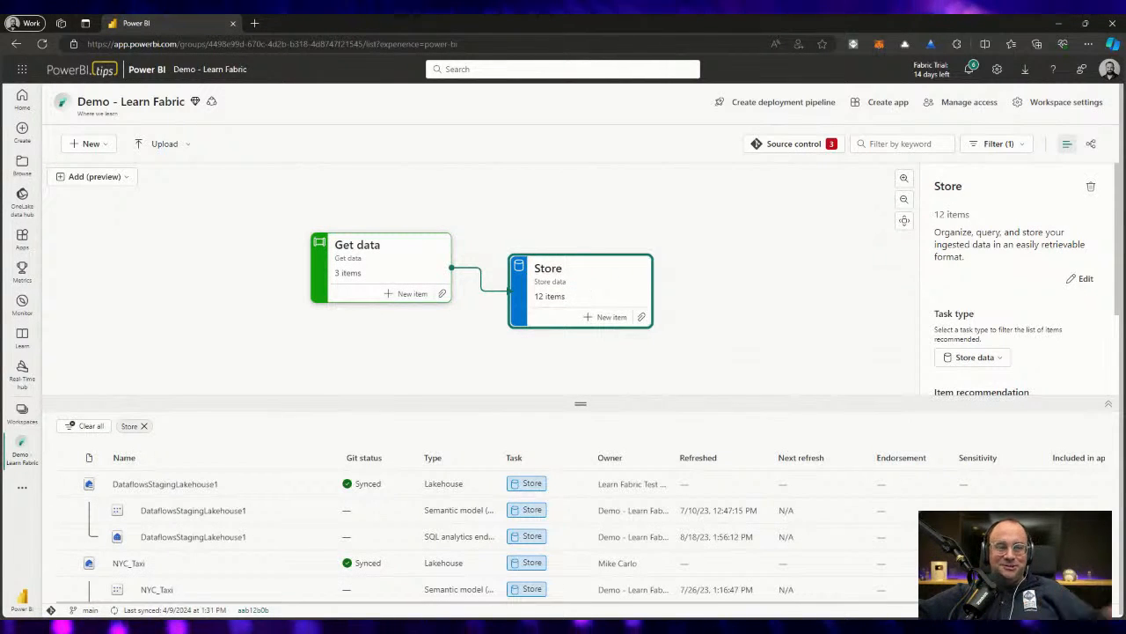
scroll(517, 515, down, 5)
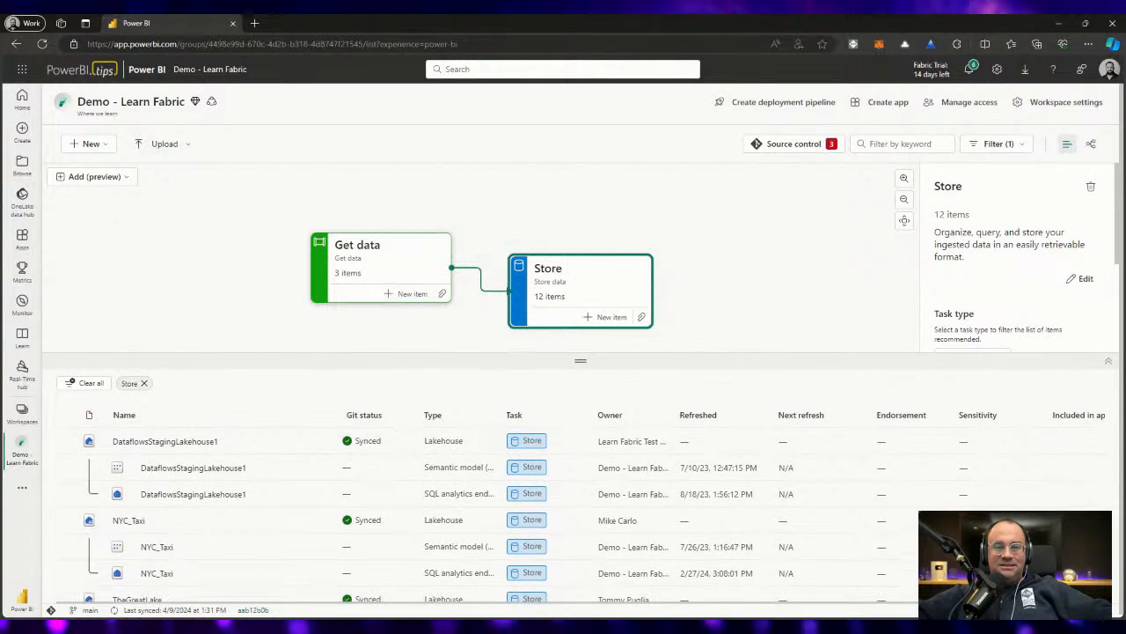
scroll(517, 515, up, 2)
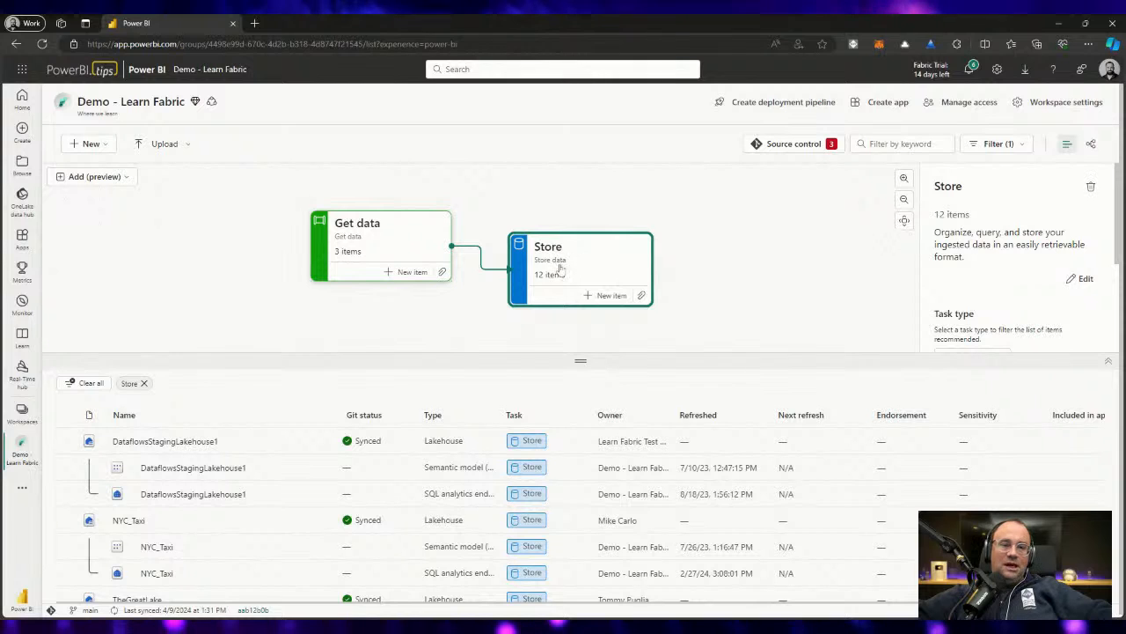
- Examine the task assignments of the workspace items available to the Store task without changing them, and look over the Store task's details
click(642, 296)
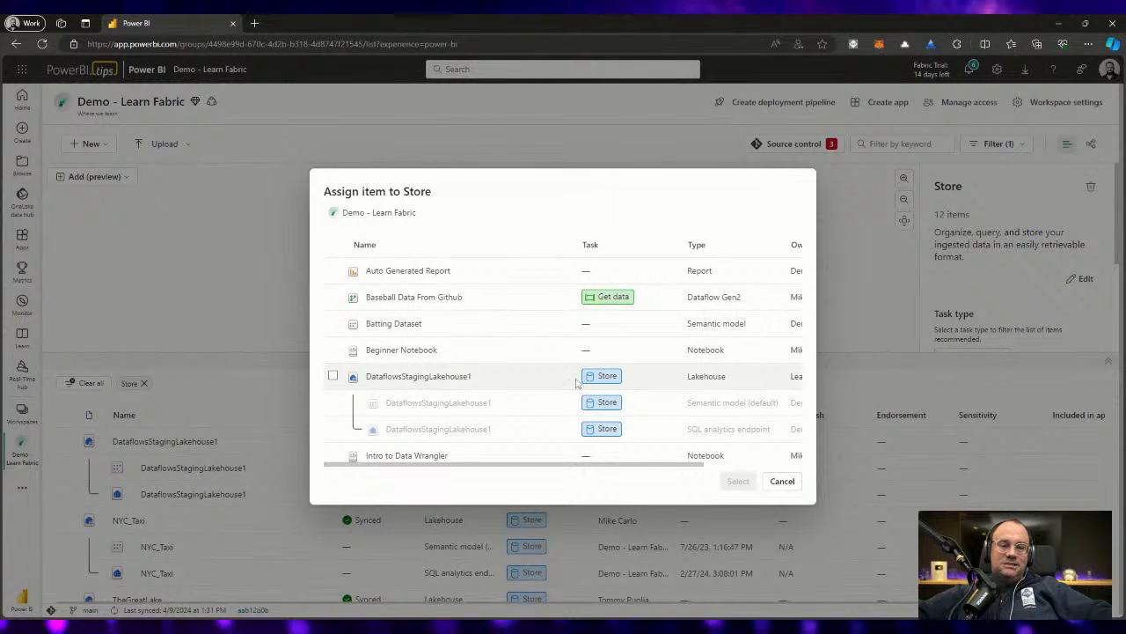
scroll(576, 381, down, 3)
scroll(589, 361, up, 2)
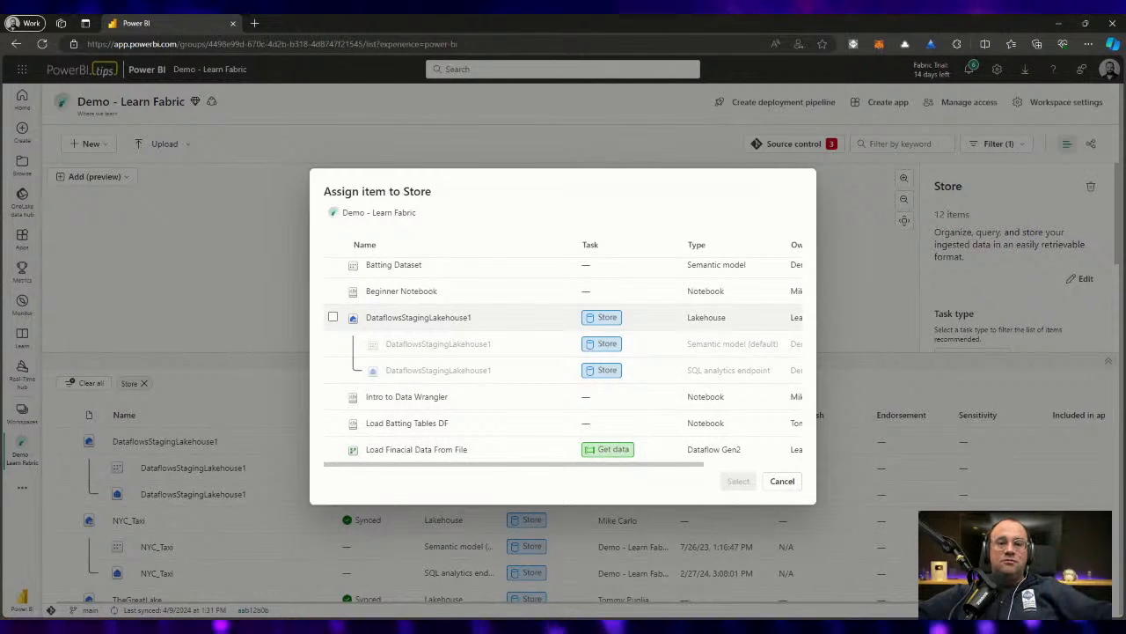
click(783, 481)
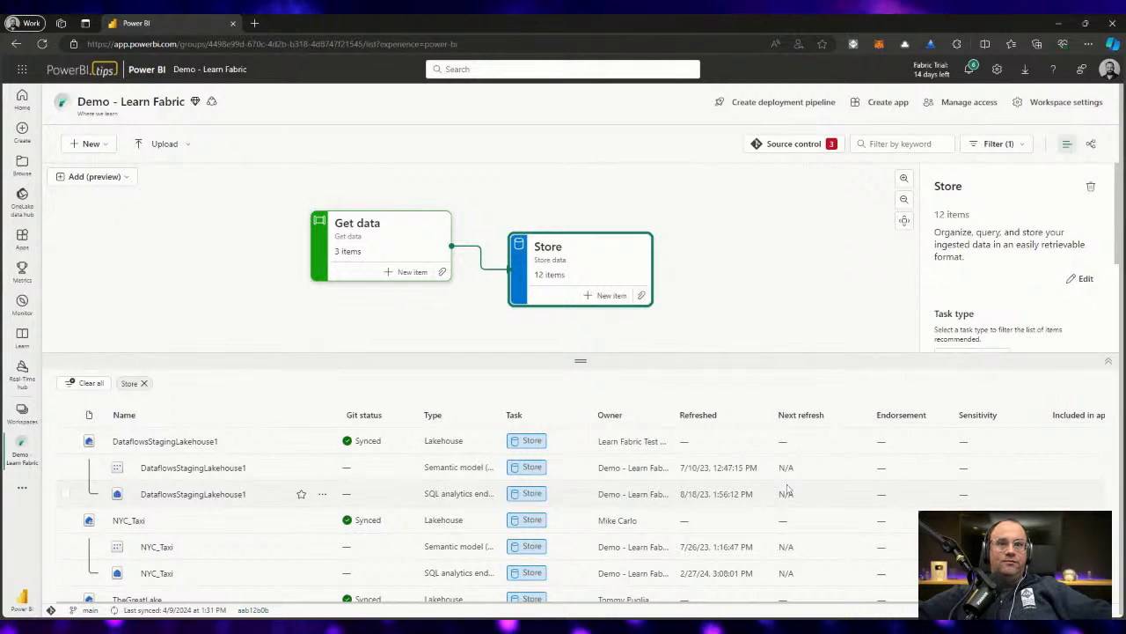
scroll(1047, 229, down, 3)
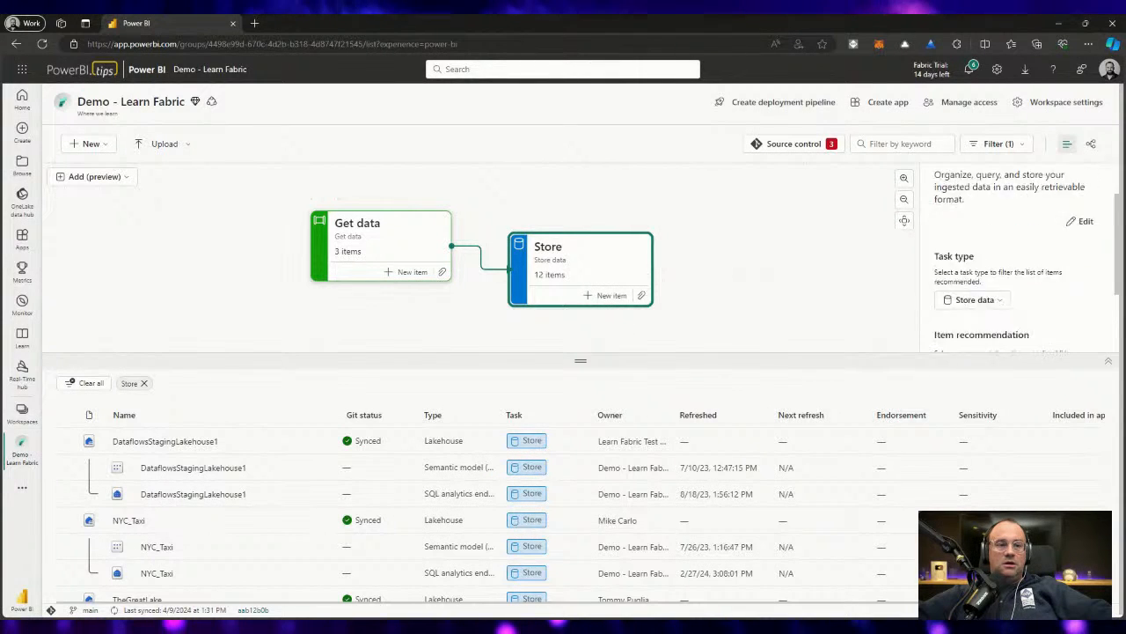
scroll(1047, 229, up, 3)
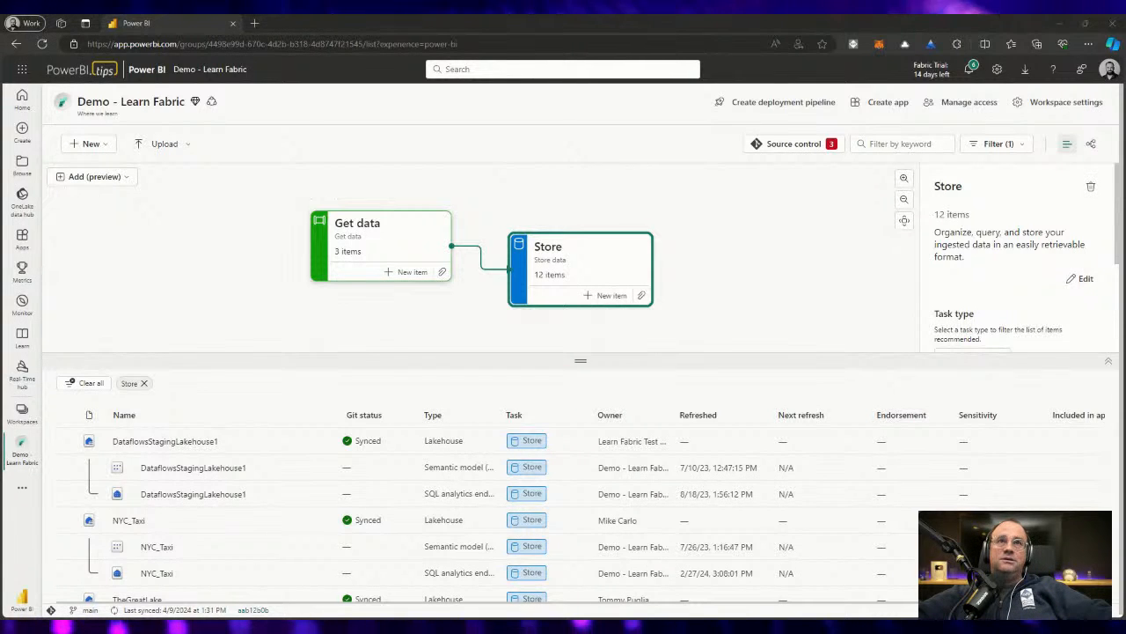
- Delete the Store task from the canvas and rename the task flow as "new tasks card"
click(1091, 188)
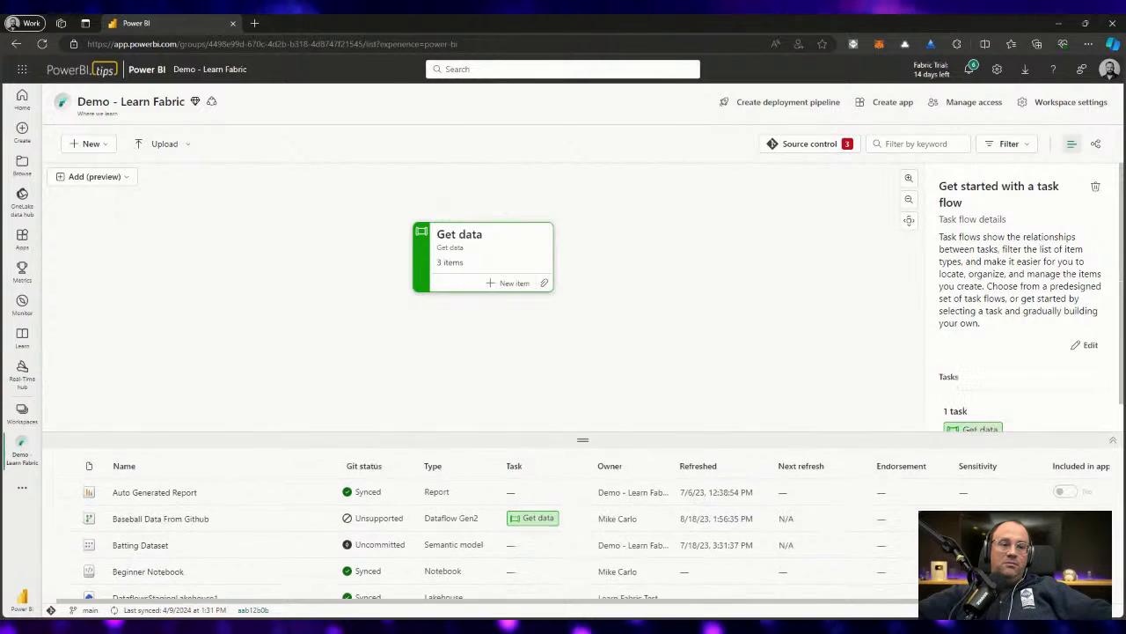
click(1091, 330)
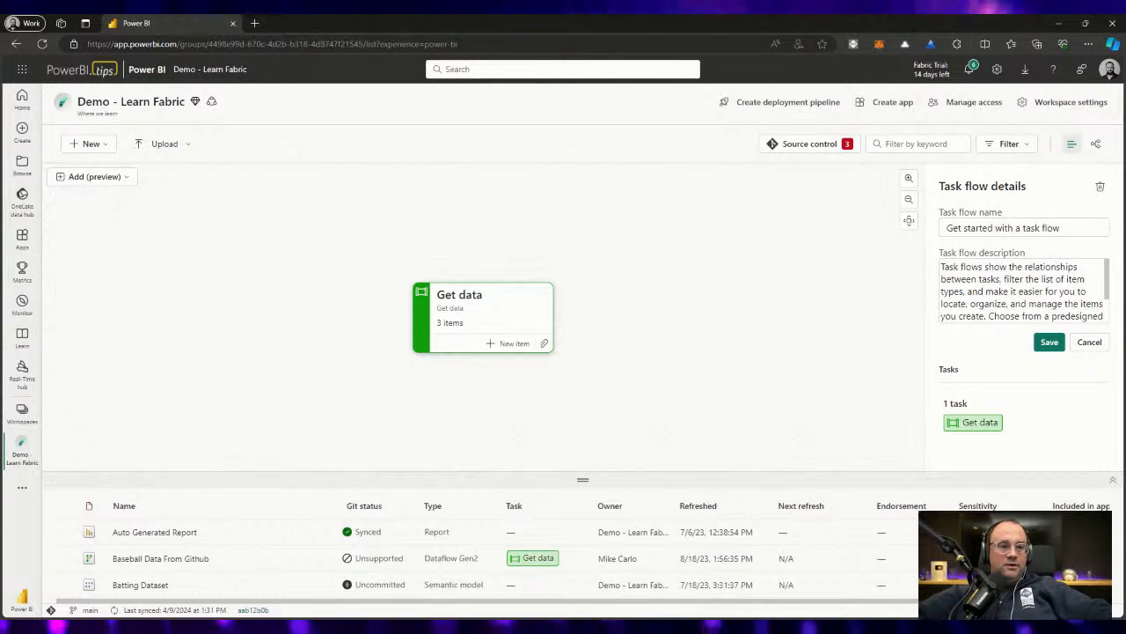
drag(1063, 228, 952, 228)
drag(1054, 292, 947, 267)
click(991, 279)
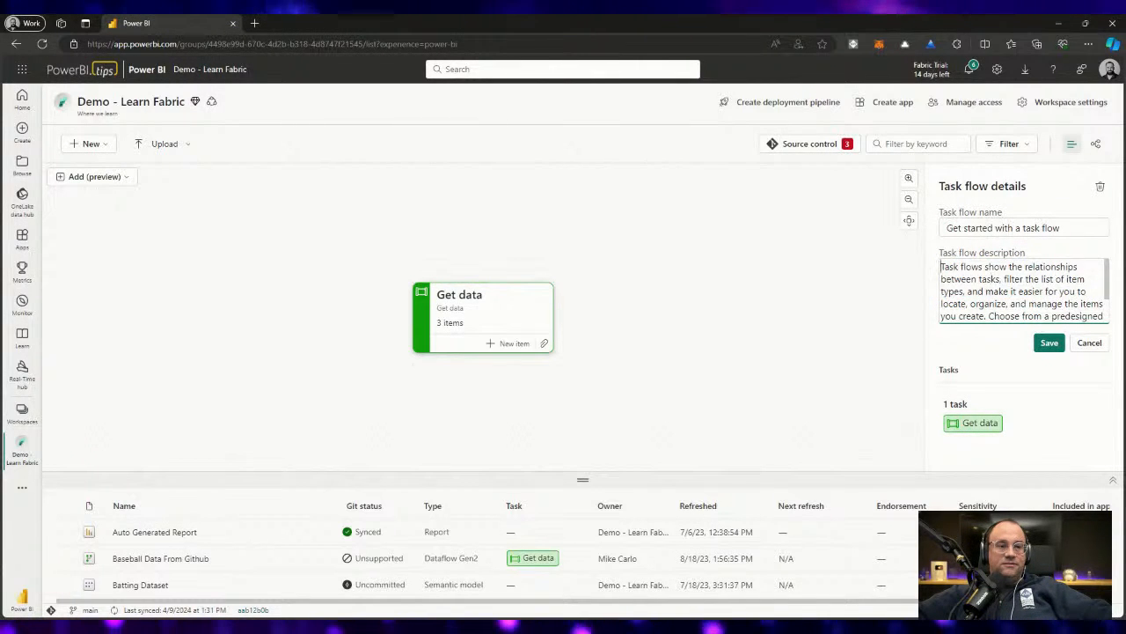
key(ctrl+a)
scroll(1021, 290, up, 2)
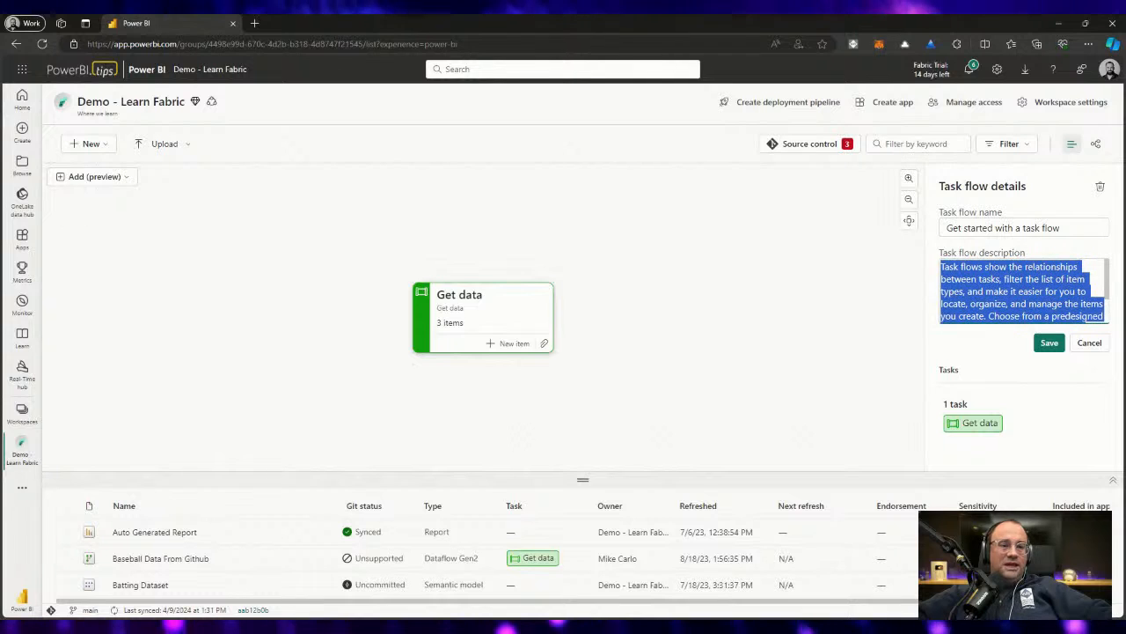
triple_click(981, 228)
text(new )
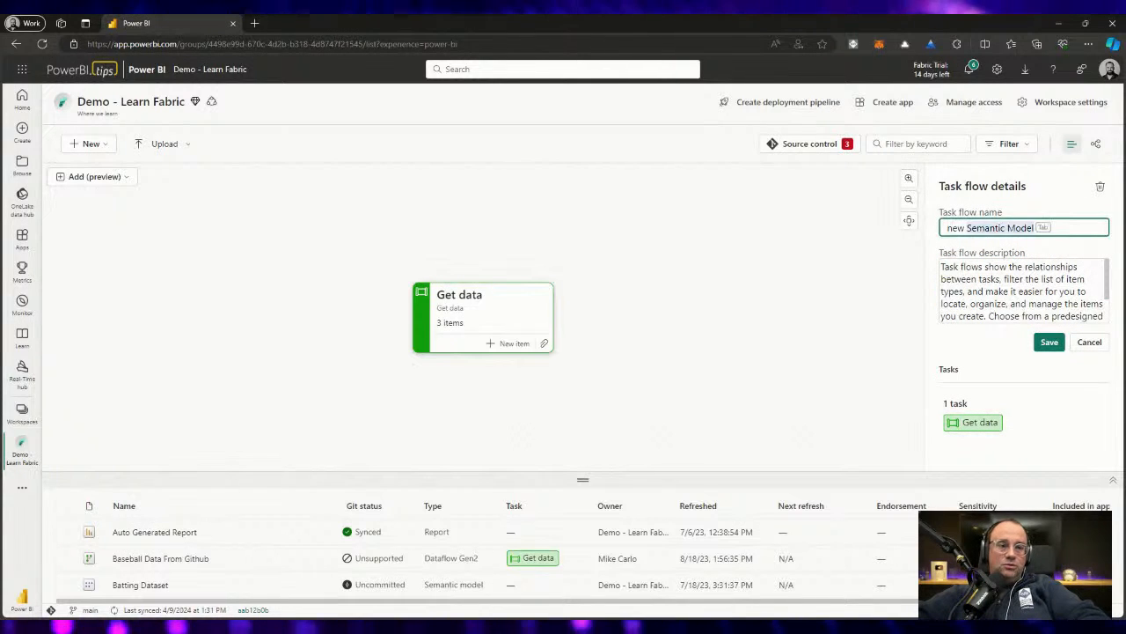
text(task flow)
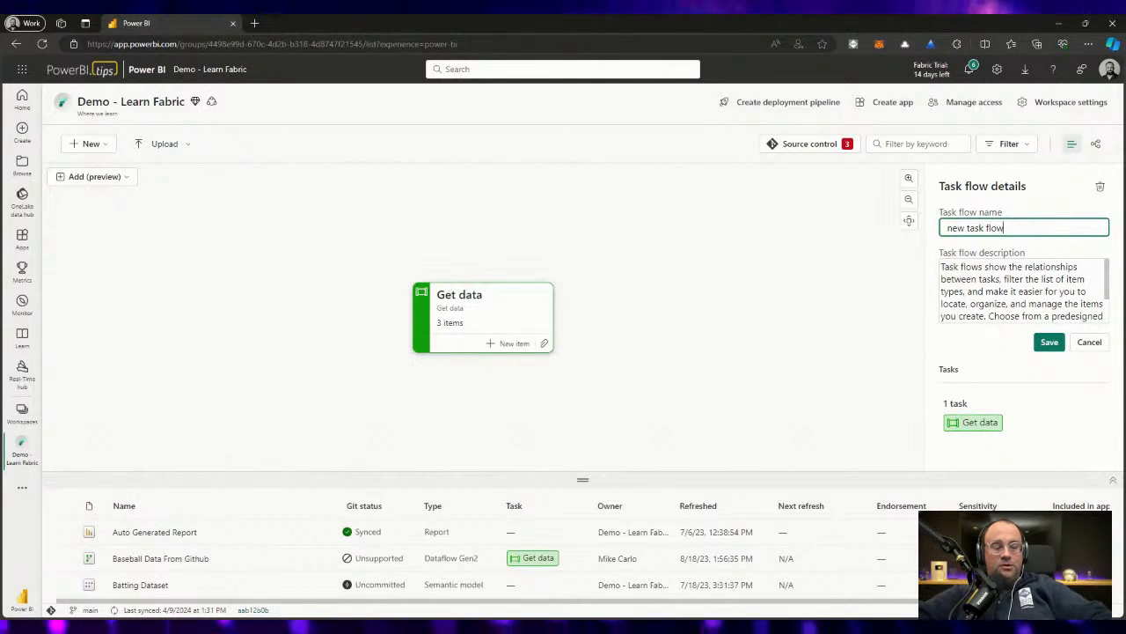
key(BackSpace)
key(BackSpace)
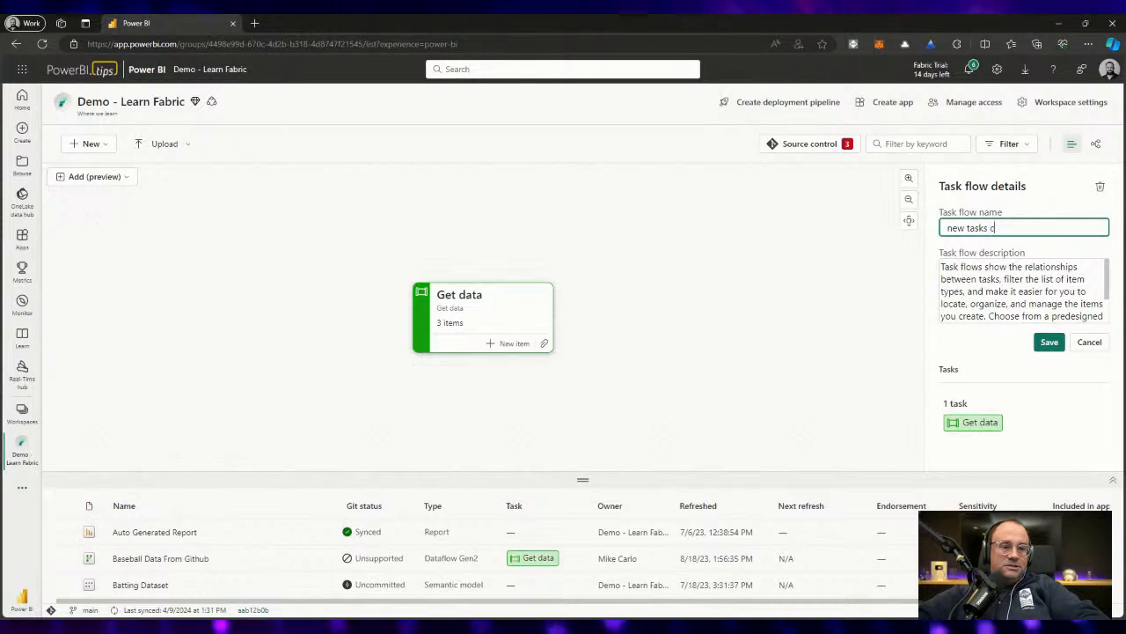
- Replace the task flow description with "my information" and save the task flow details
click(982, 267)
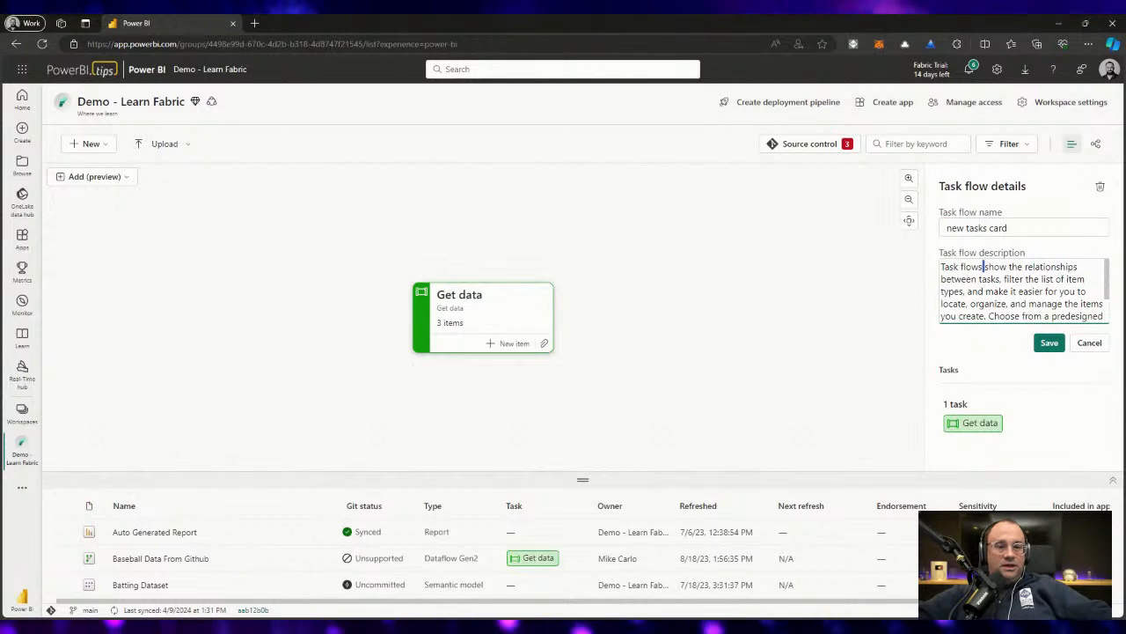
key(ctrl+a)
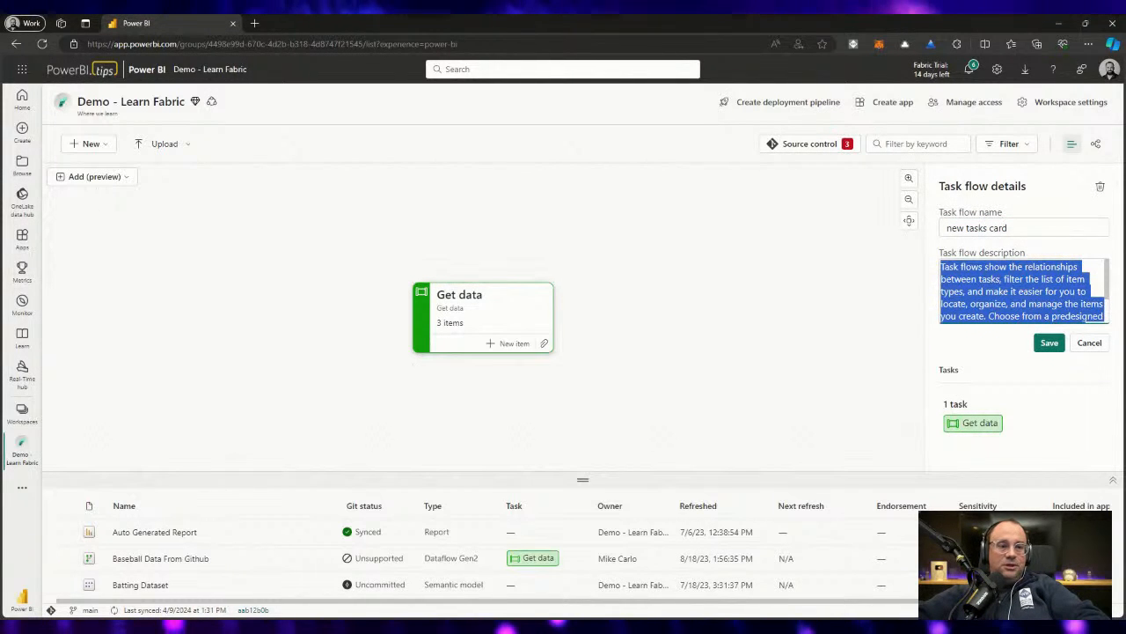
text(my information)
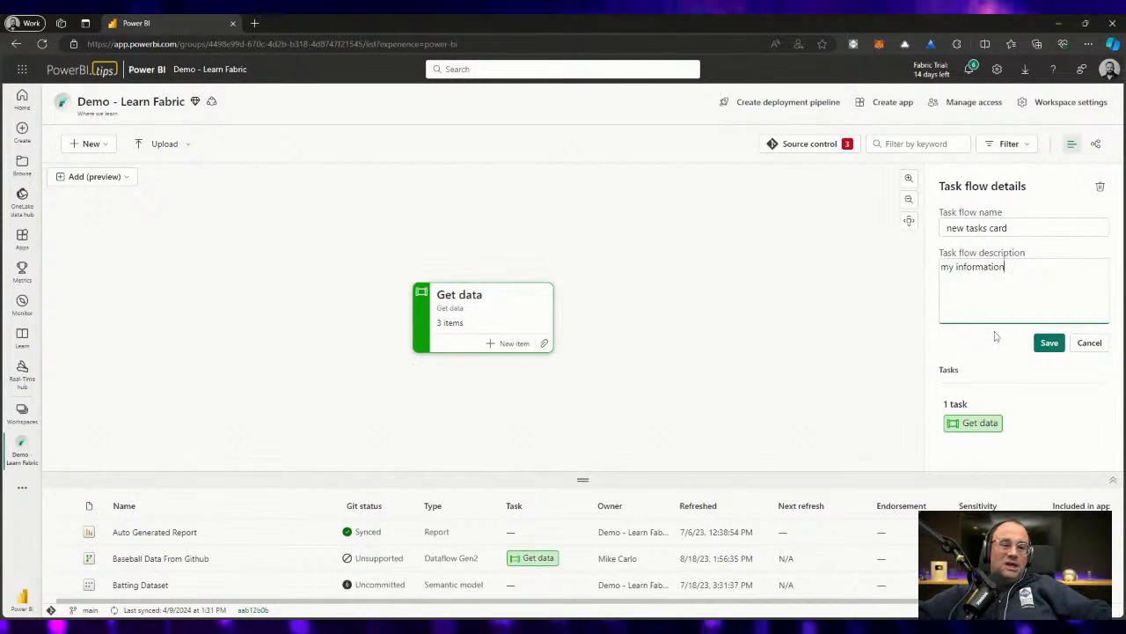
click(1045, 344)
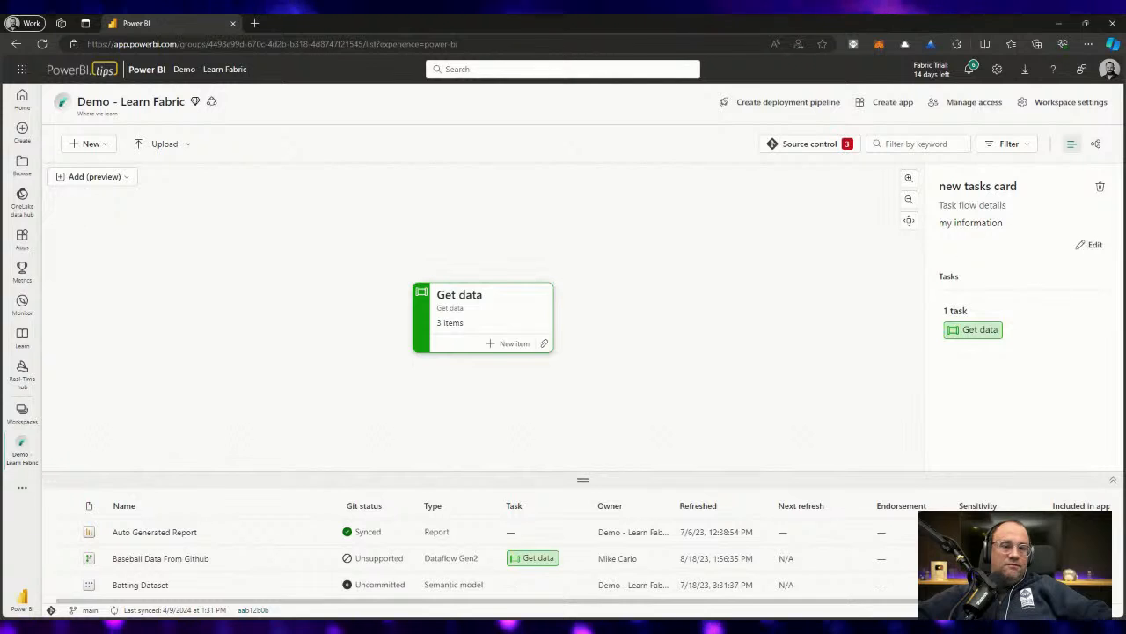
- Select the Get data task, shift it slightly on the canvas, and enlarge the item list beneath the canvas
click(513, 307)
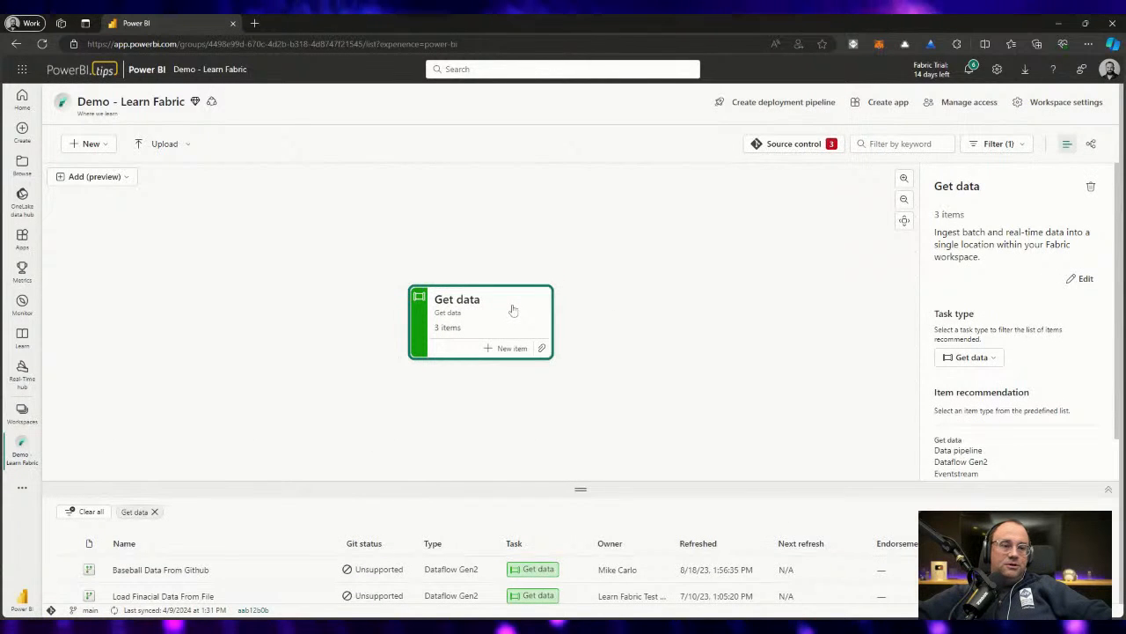
drag(523, 326, 553, 285)
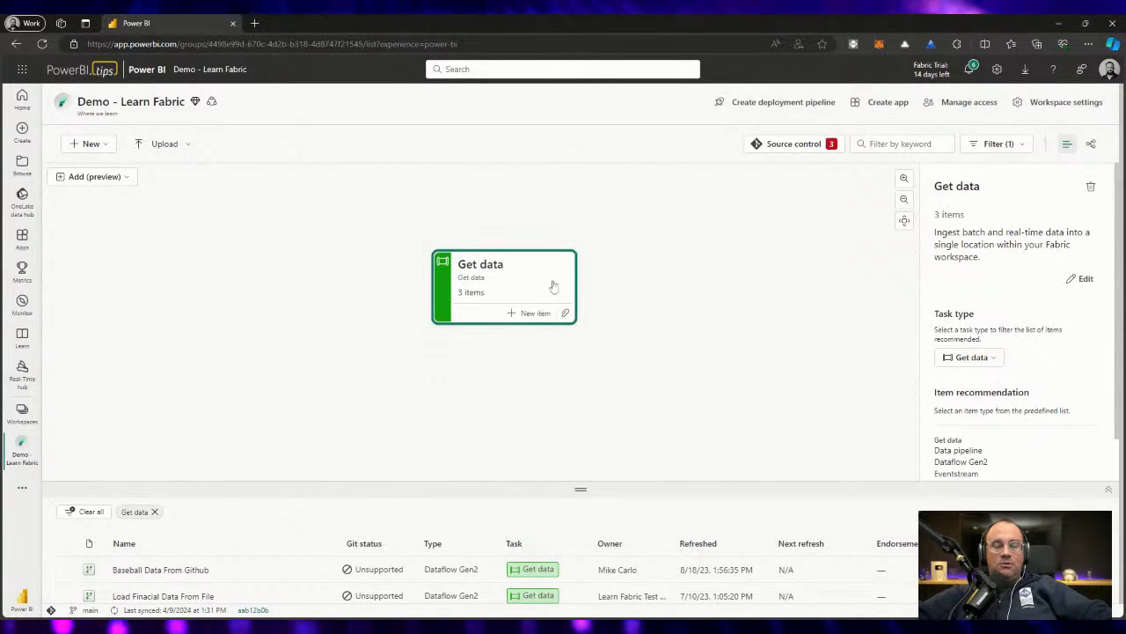
drag(574, 485, 577, 416)
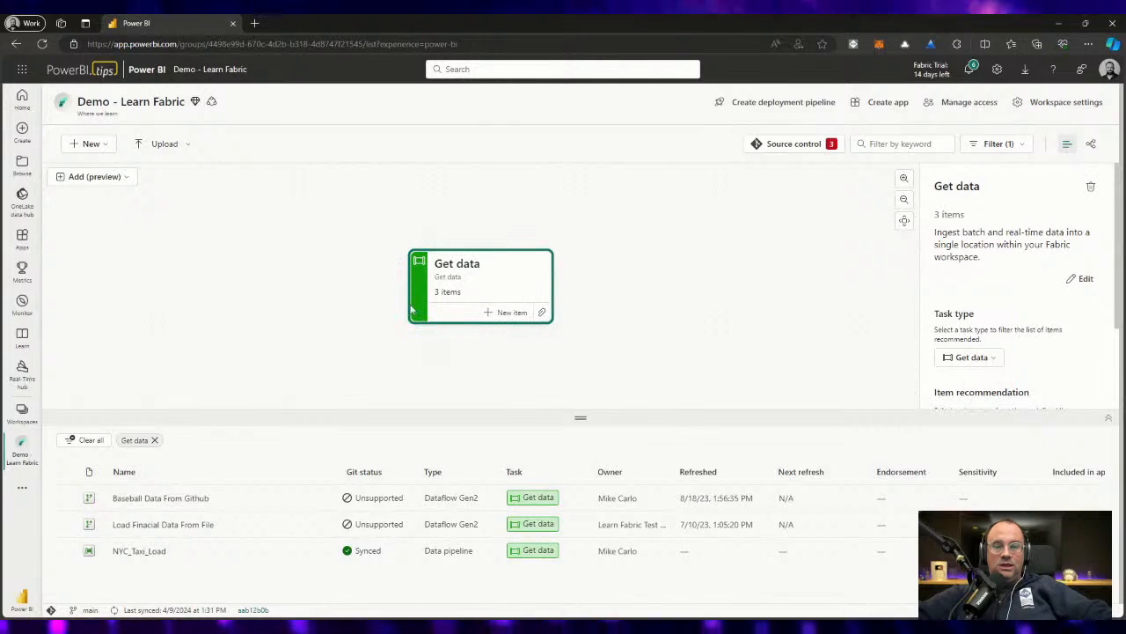
- Add a General task, place it just below and to the right of Get data, and reselect the Get data task
click(92, 176)
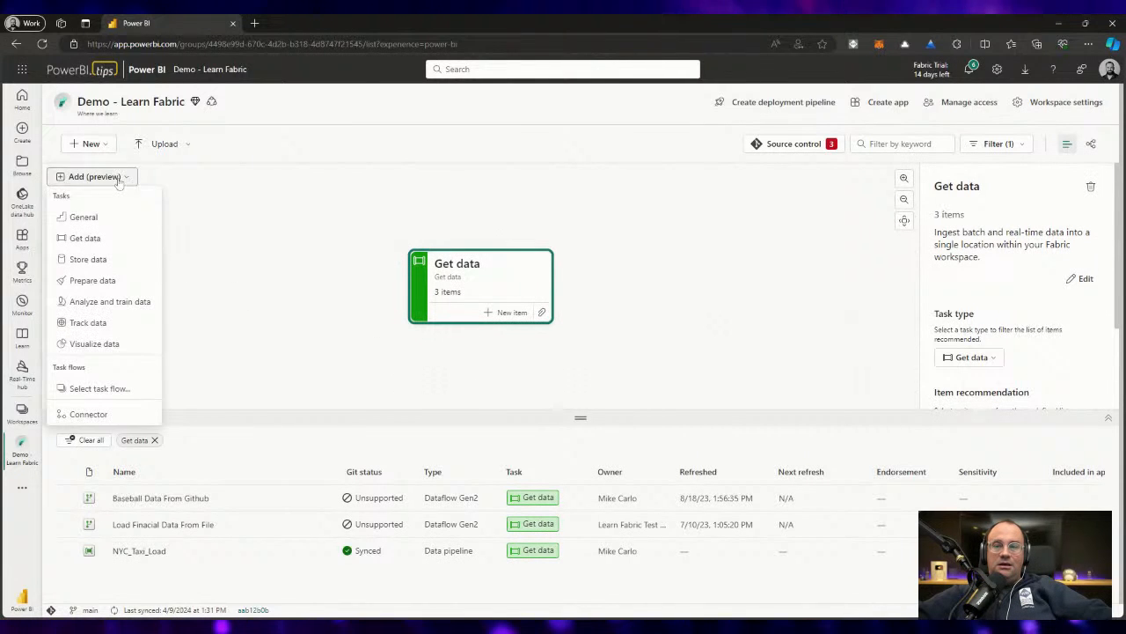
click(88, 217)
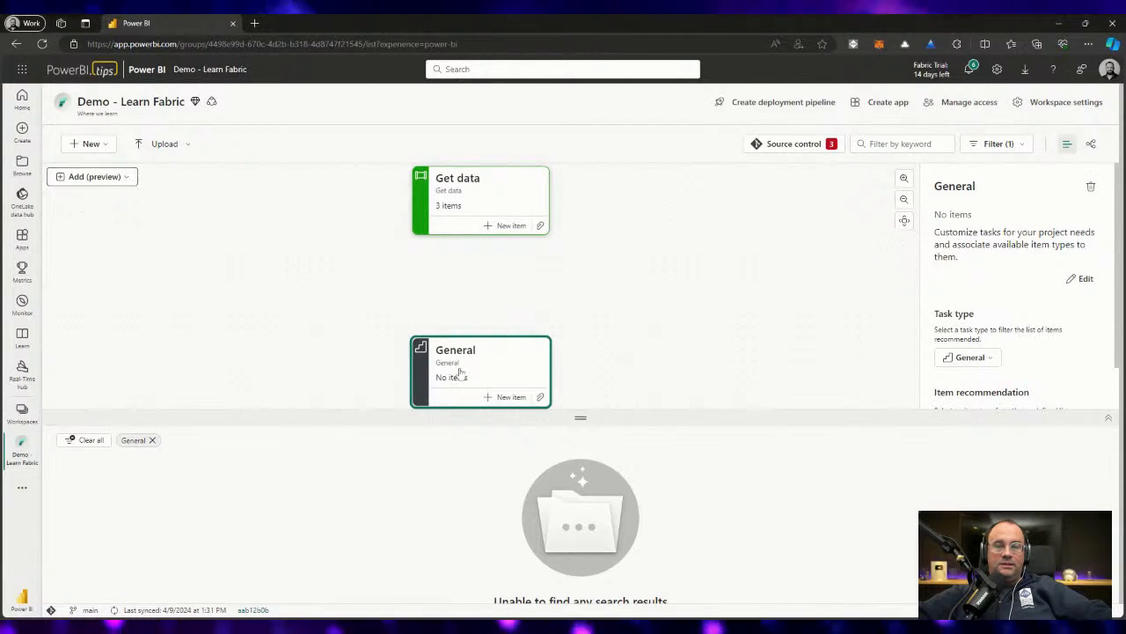
drag(458, 373, 530, 302)
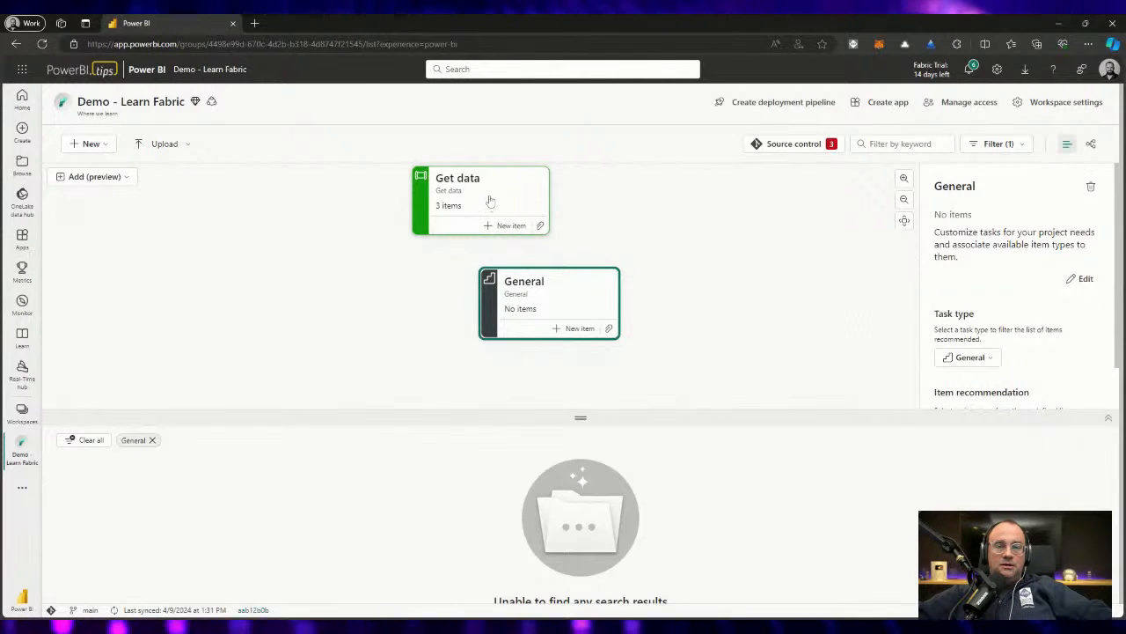
click(490, 201)
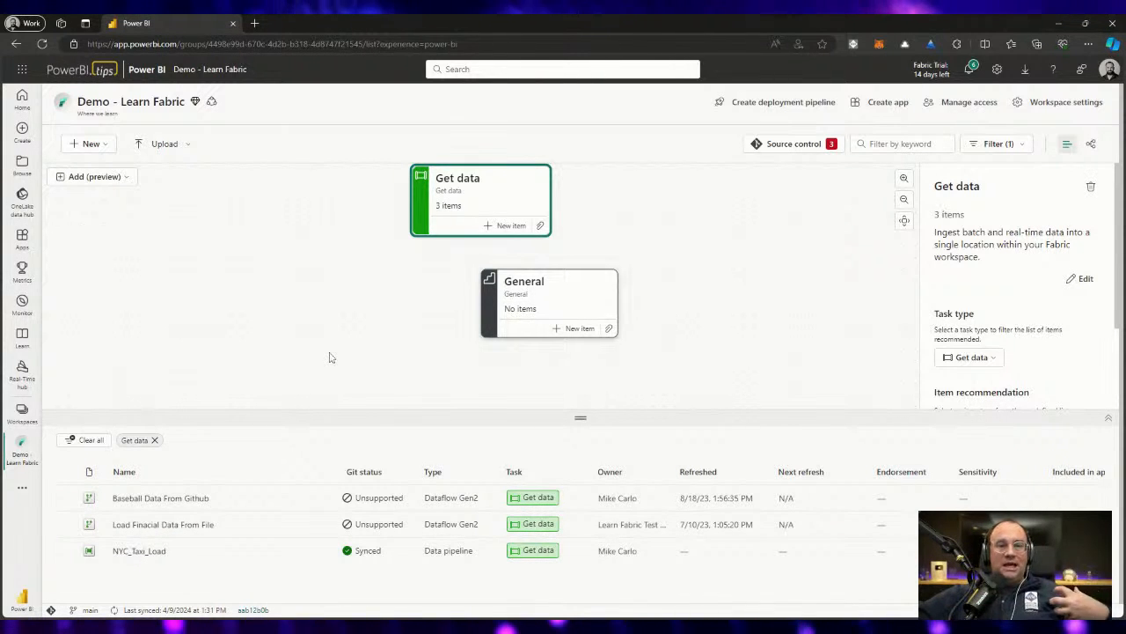
- Assign the dataflows Baseball Data From Github and Load Finacial Data From File to the General task
click(608, 329)
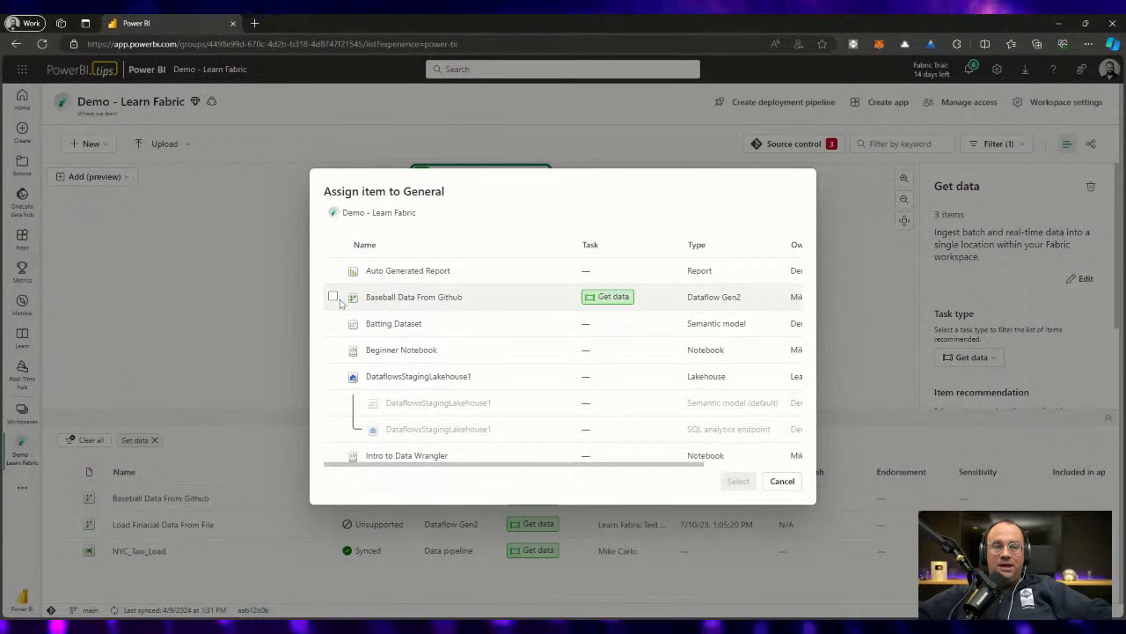
click(334, 297)
scroll(343, 321, down, 2)
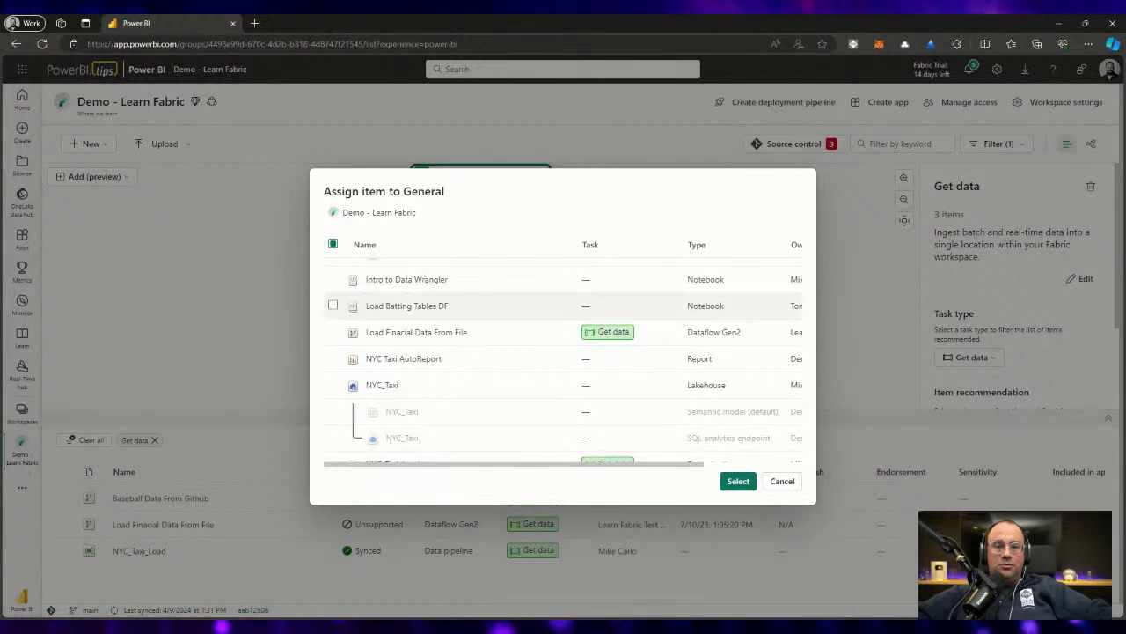
click(334, 332)
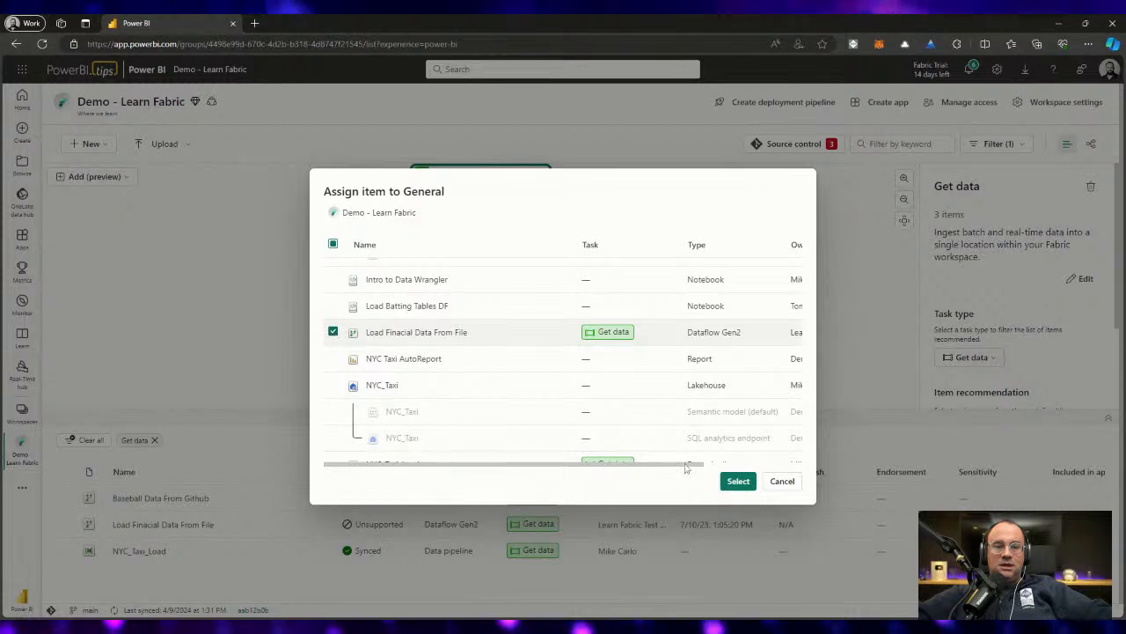
click(741, 485)
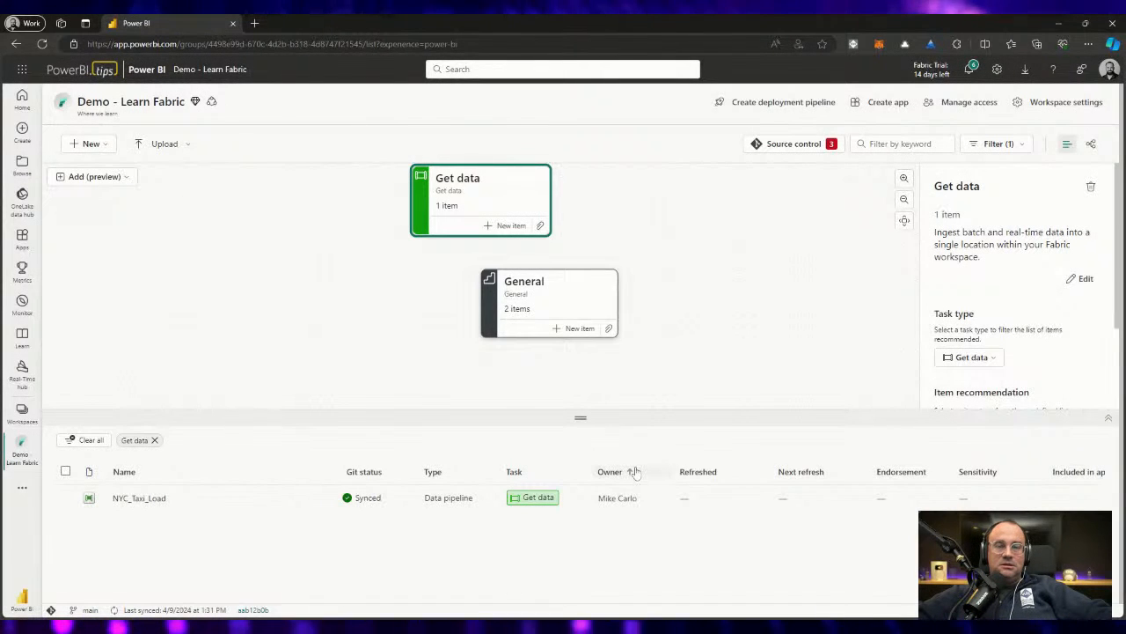
- Delete the General task and check the task assignments in the full workspace item list
click(531, 322)
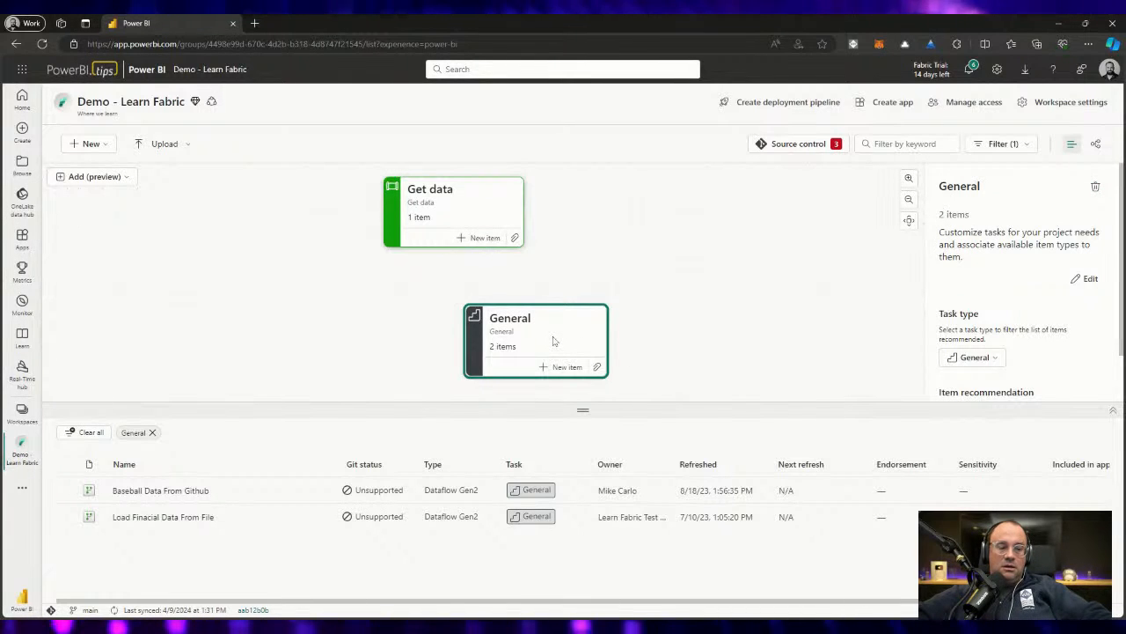
key(Delete)
scroll(308, 534, down, 1)
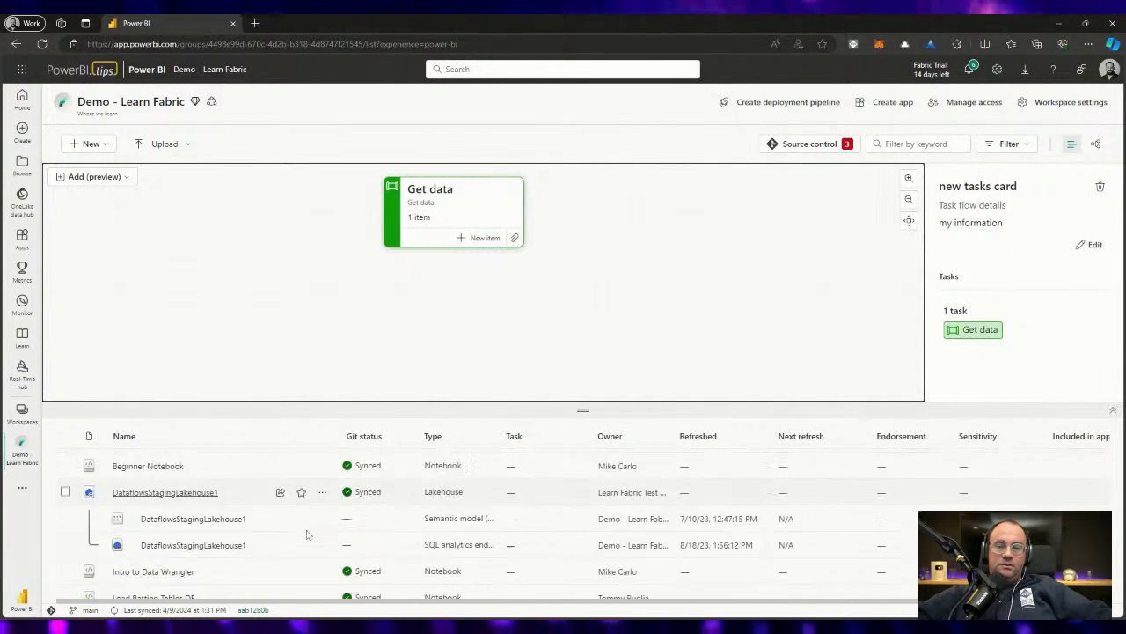
scroll(304, 530, down, 5)
scroll(303, 529, up, 4)
mouse_move(303, 533)
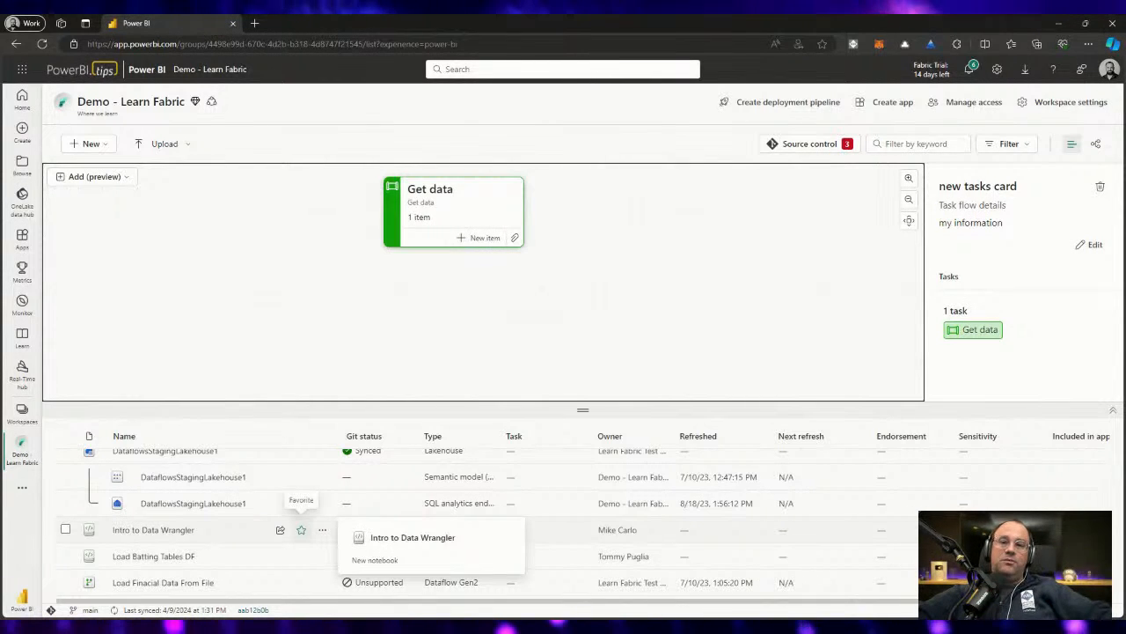
- Rename the Get data task as "load data"
click(502, 214)
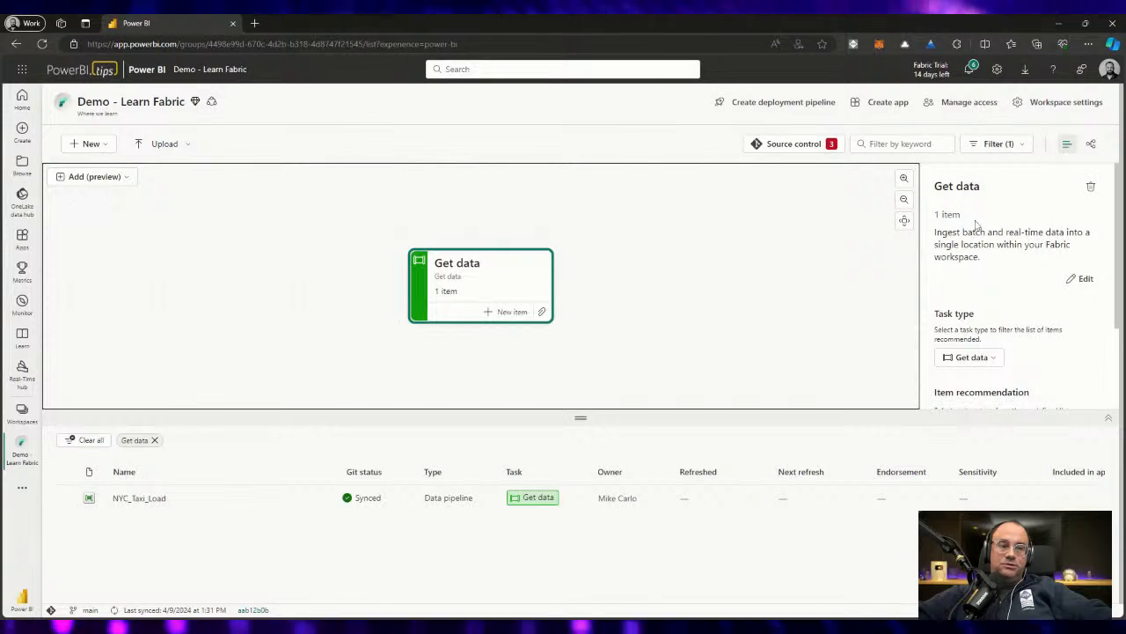
click(1081, 279)
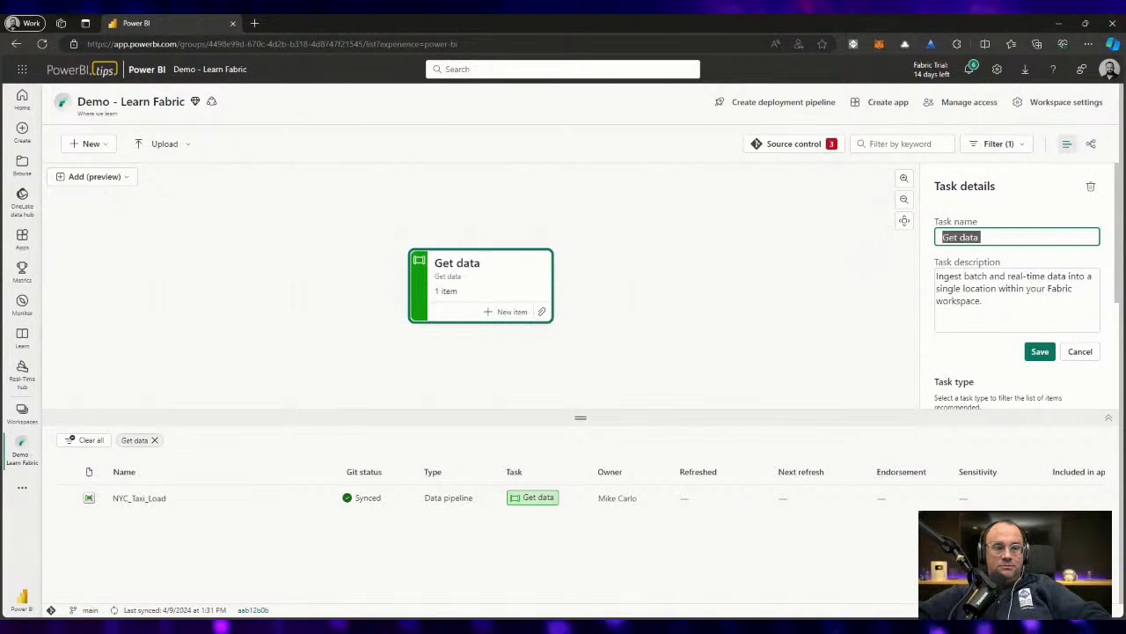
text(load)
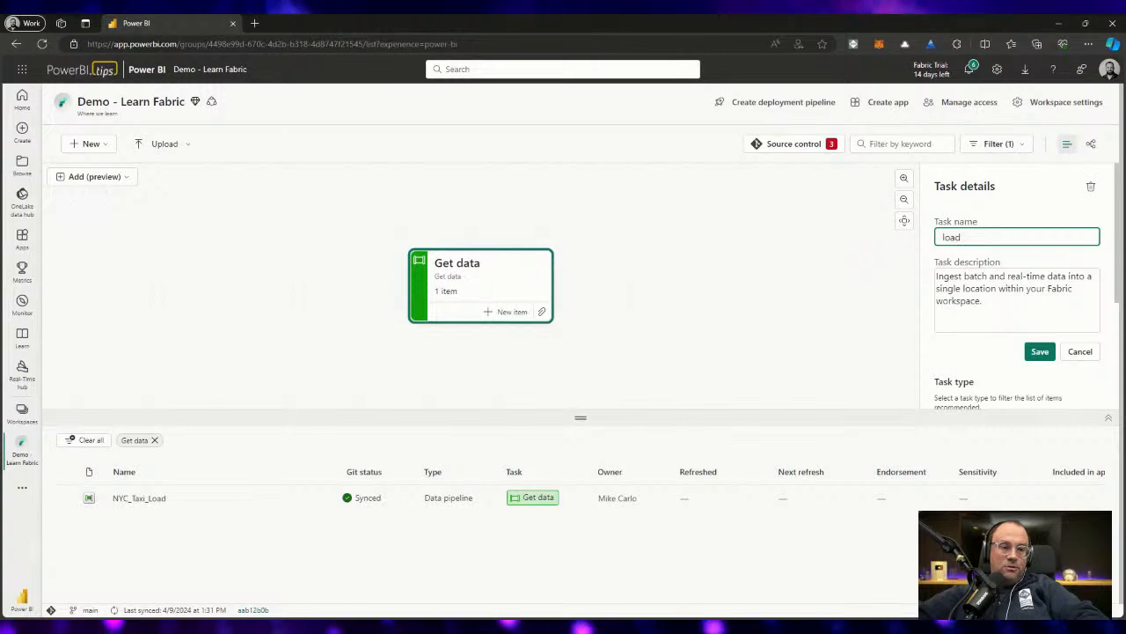
key(Return)
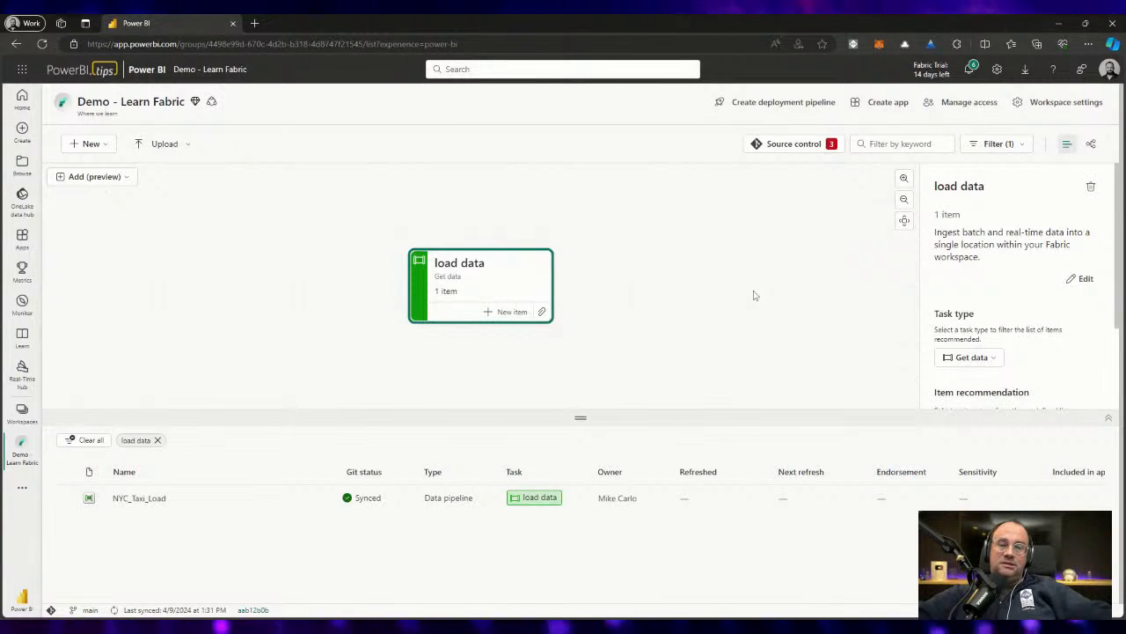
- Assign the existing Baseball Data From Github dataflow to the load data task
click(542, 312)
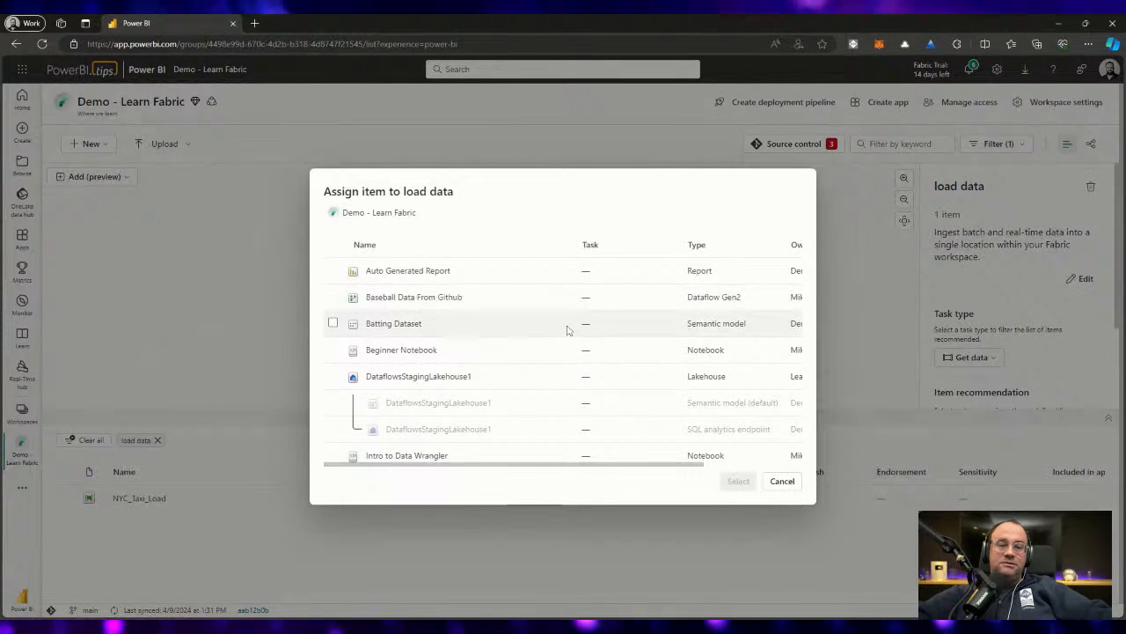
click(332, 297)
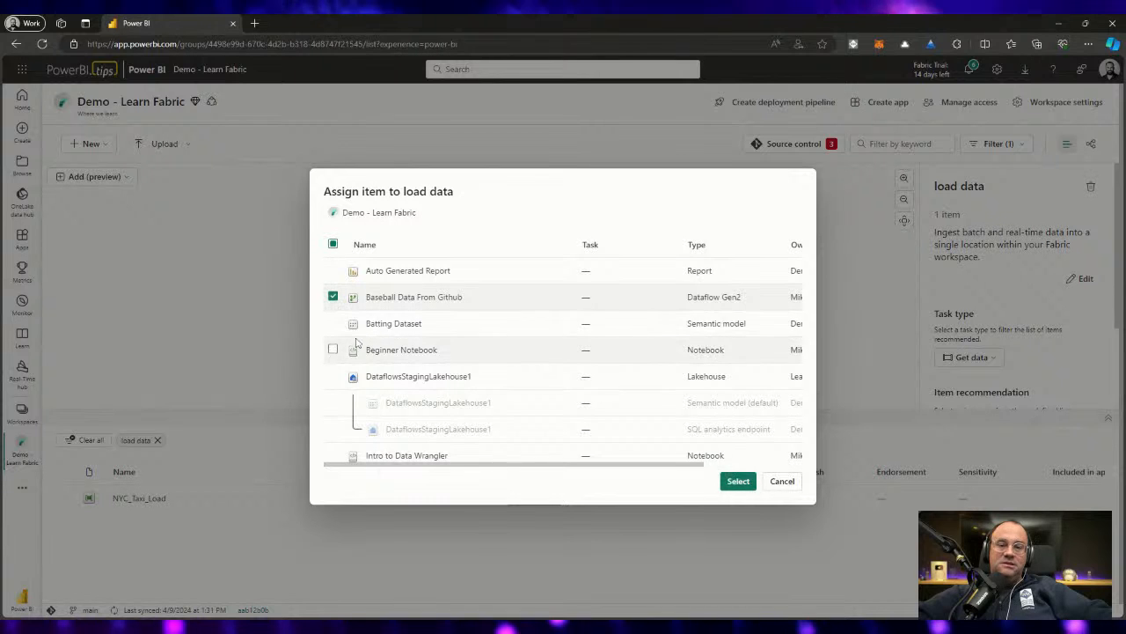
click(738, 481)
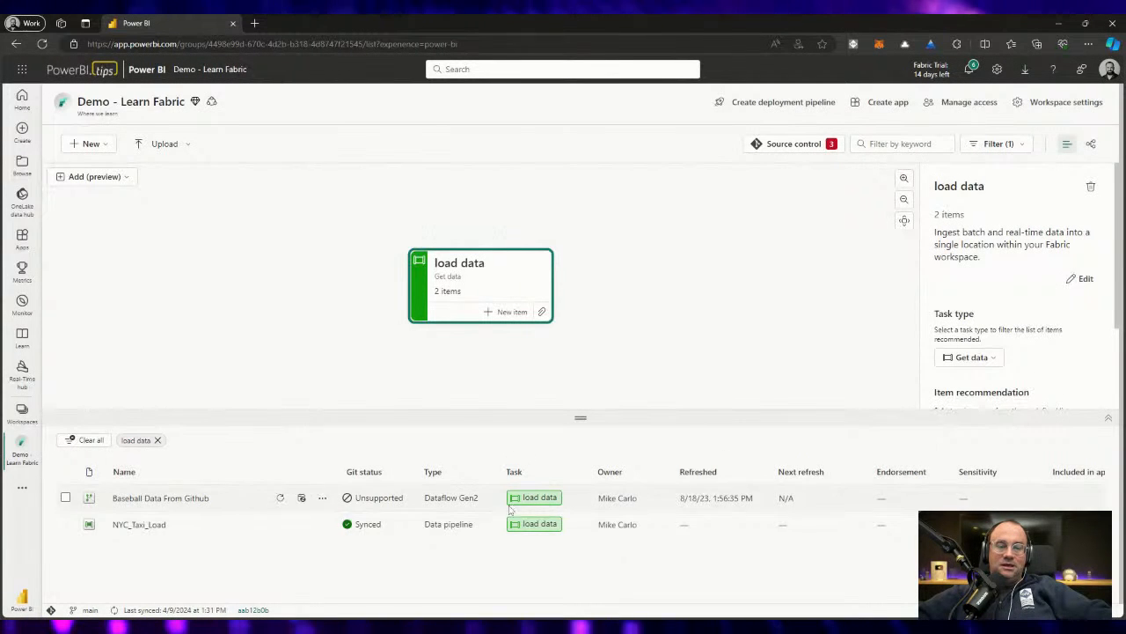
- Add another General task and place it just below and to the right of load data
click(92, 175)
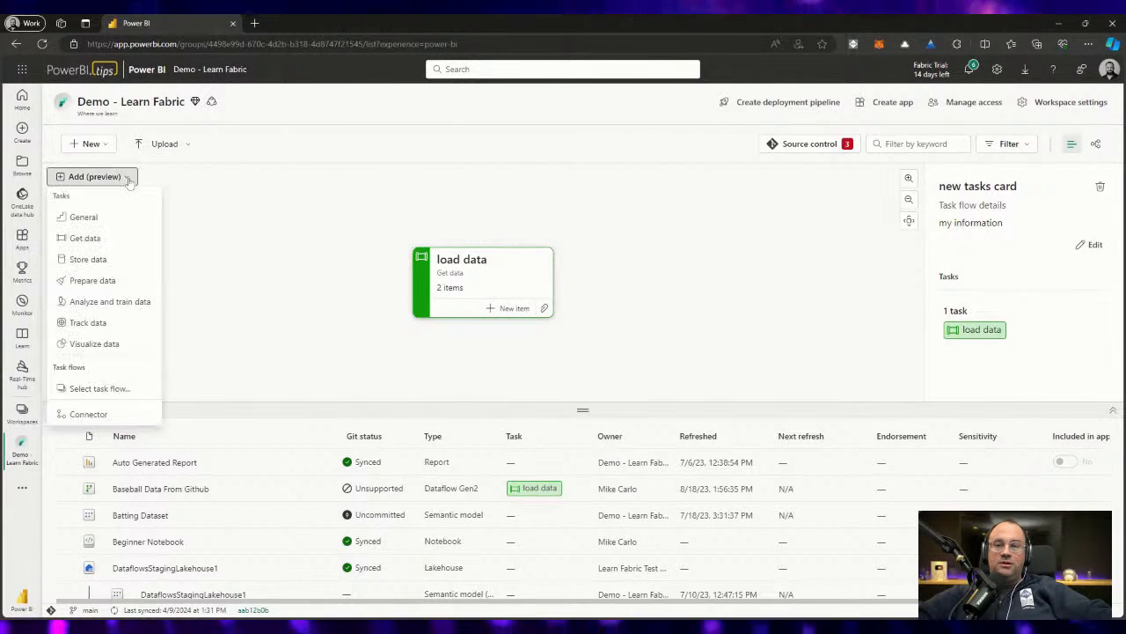
click(76, 216)
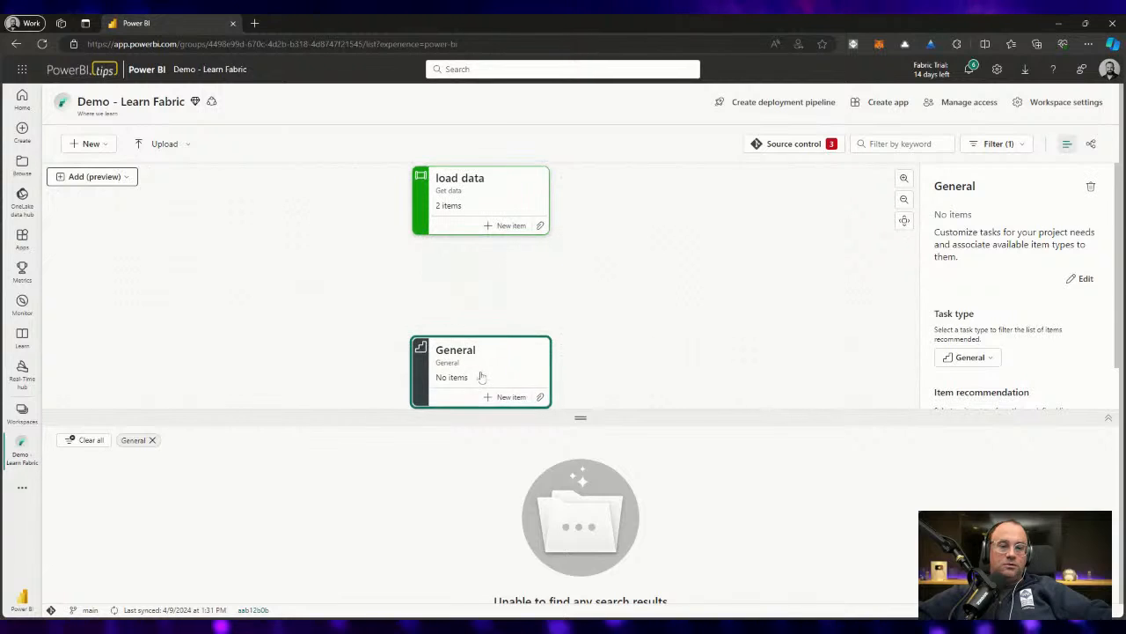
drag(480, 375, 546, 305)
- Reassign Baseball Data From Github from load data to the General task and delete the General task
click(608, 328)
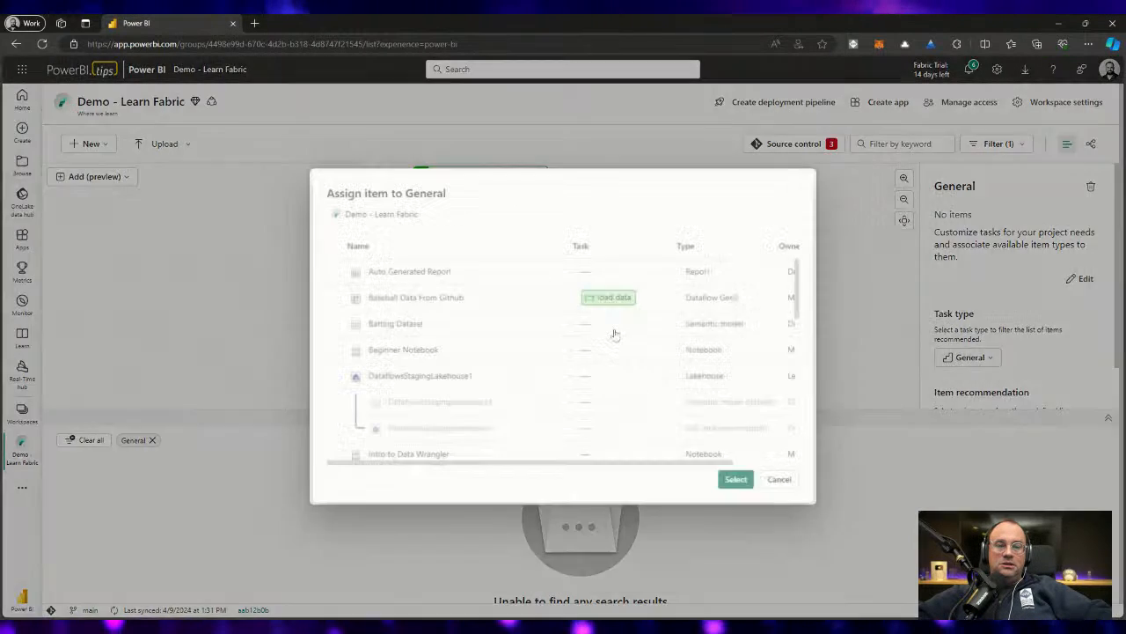
click(333, 297)
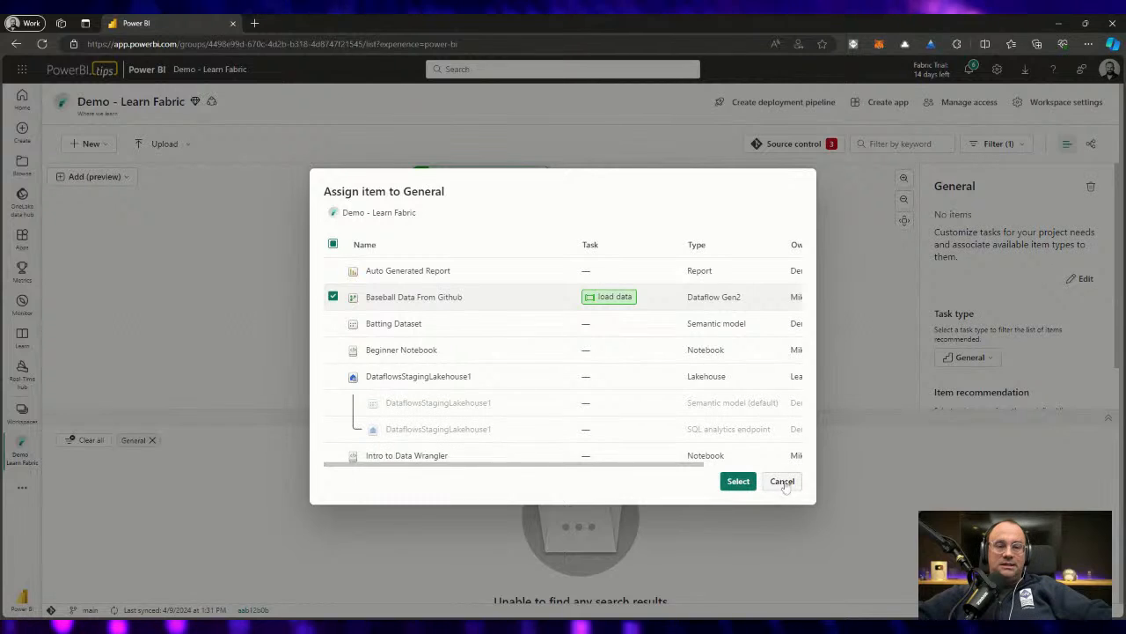
click(743, 482)
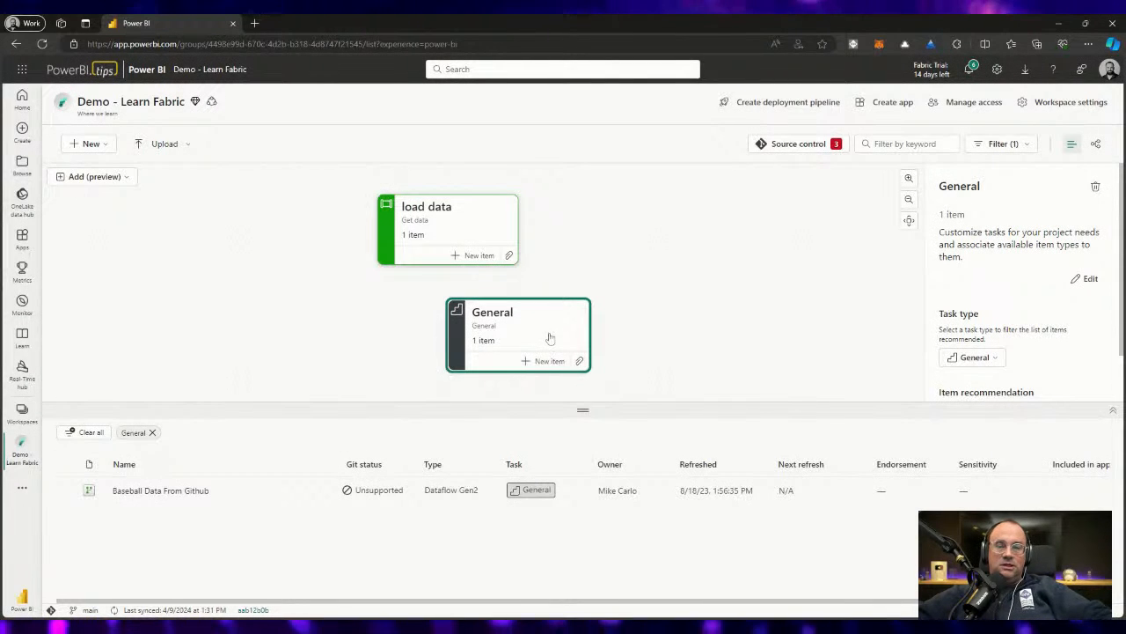
key(Delete)
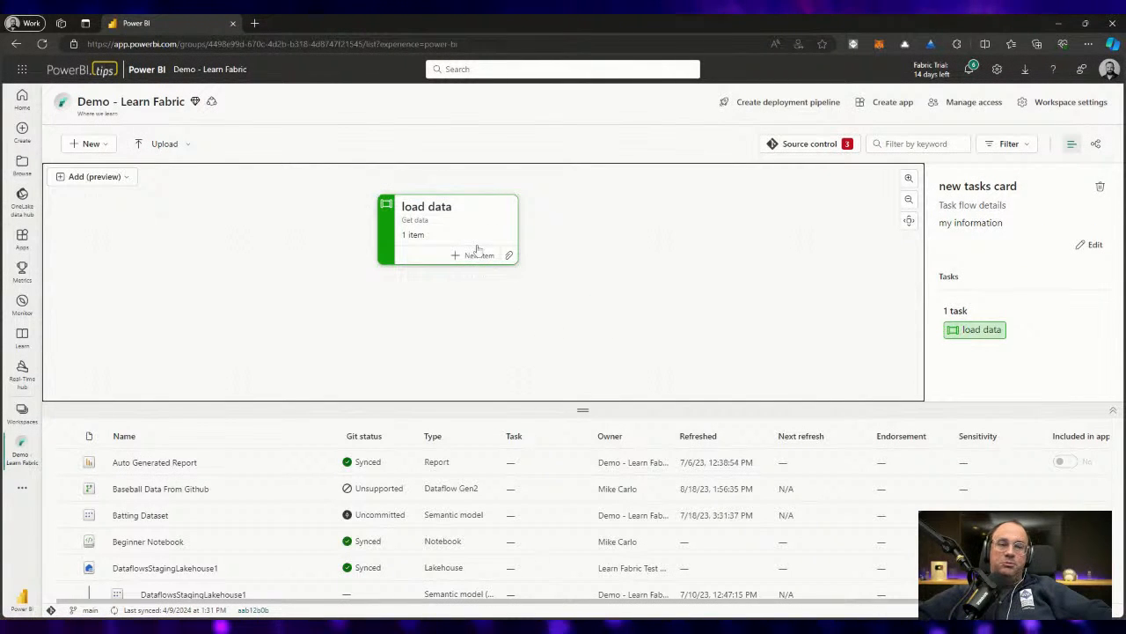